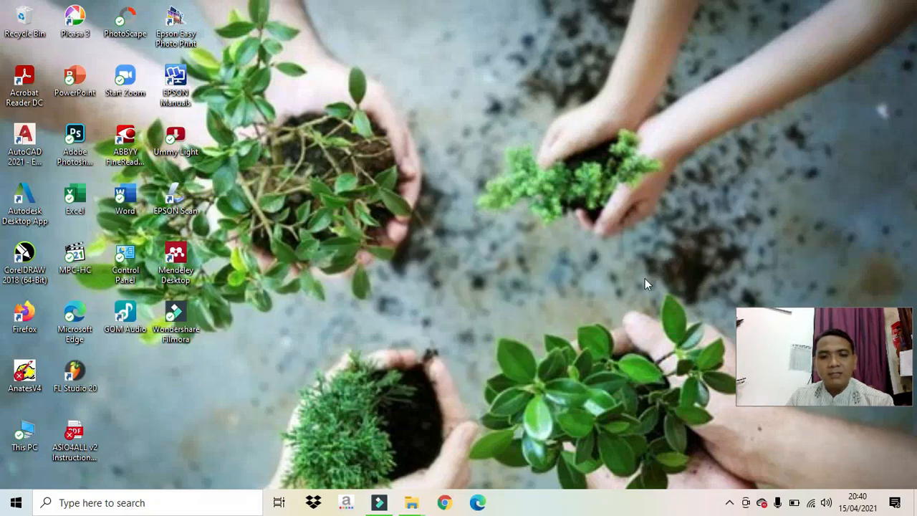
In Chrome, search Google for "aplikasi indeks nilai" and open the pendidikan2016.blogspot.com result about Aplikasi Naikan (Konversi) Nilai siswa
click(444, 502)
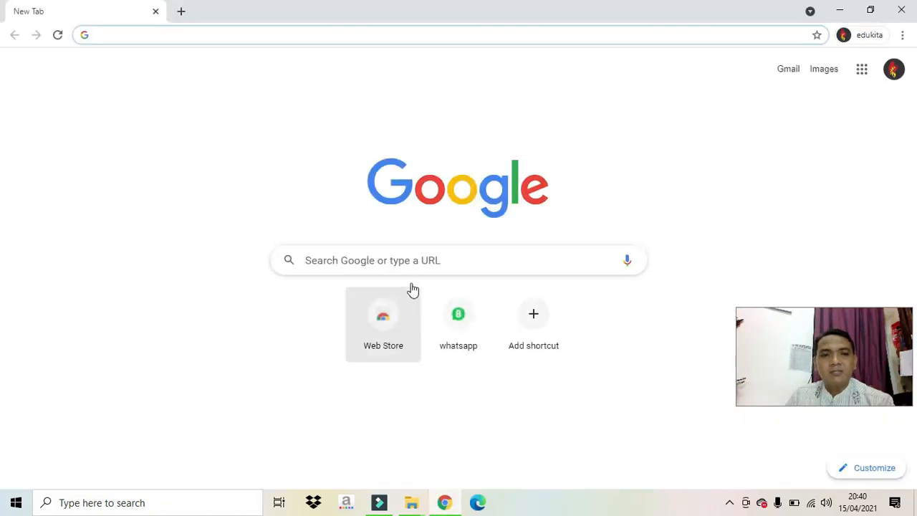
click(415, 262)
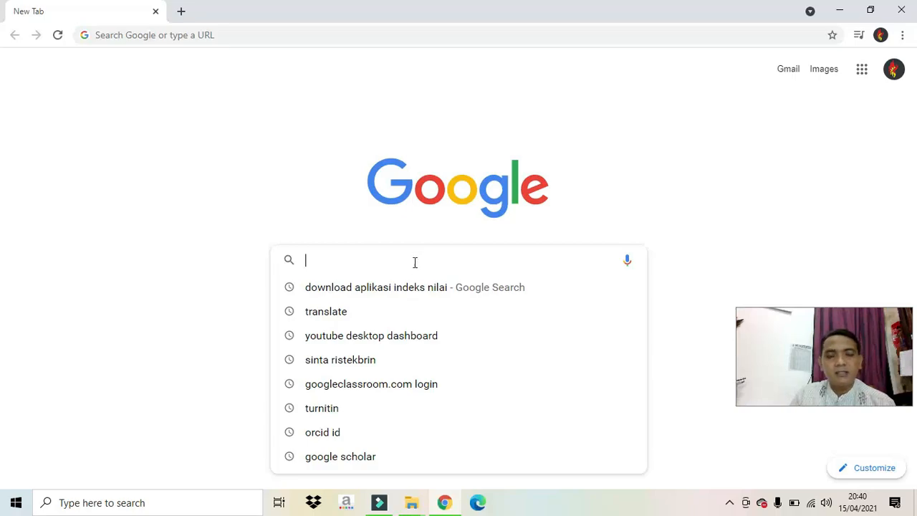
text(aplikasi)
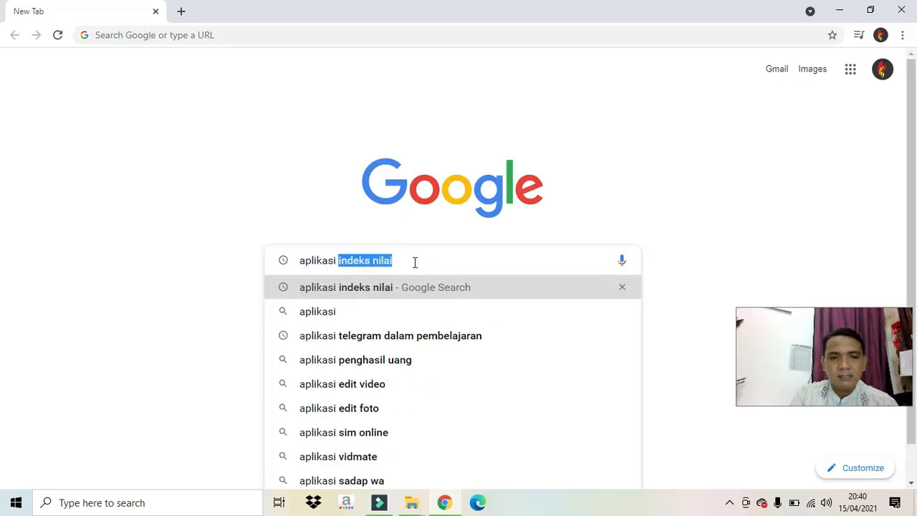
click(394, 292)
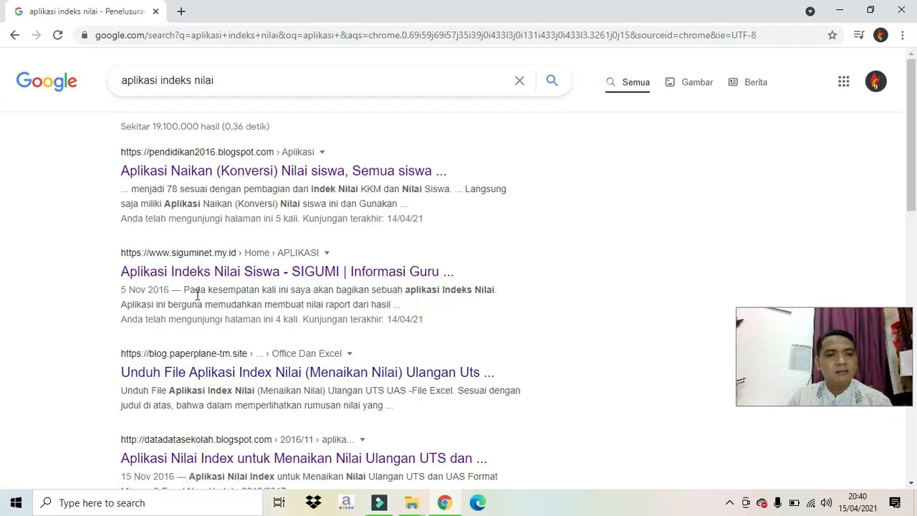
click(239, 178)
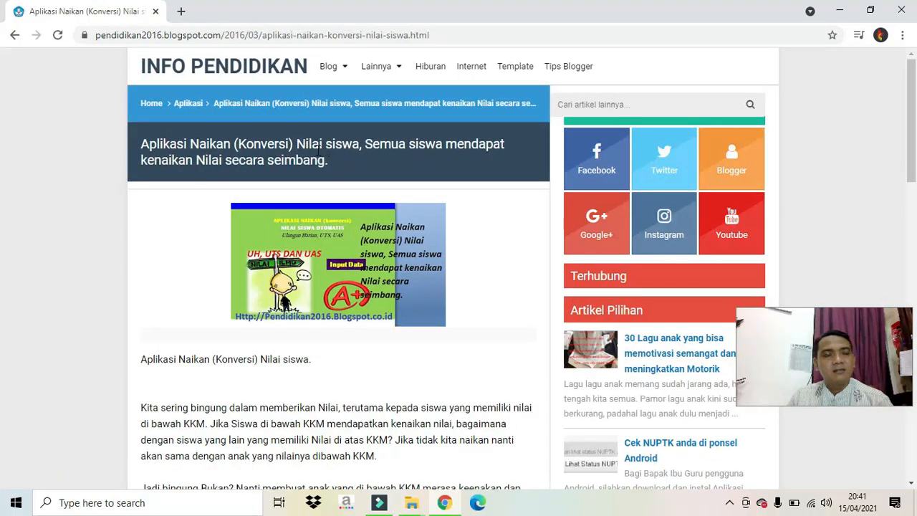
Follow the article's Download Aplikasi Naikan (Konvers) link and download the RAR archive from Google Drive
scroll(382, 279, down, 1)
scroll(383, 279, down, 2)
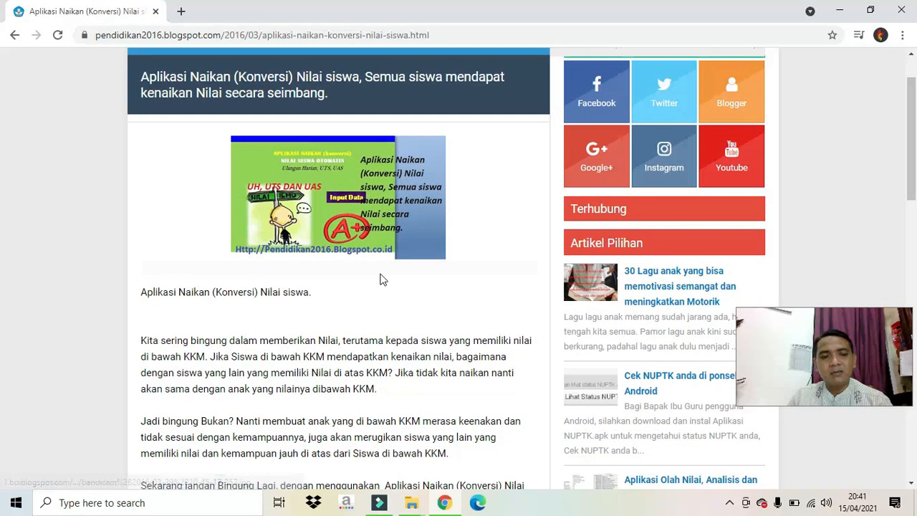
scroll(382, 279, up, 2)
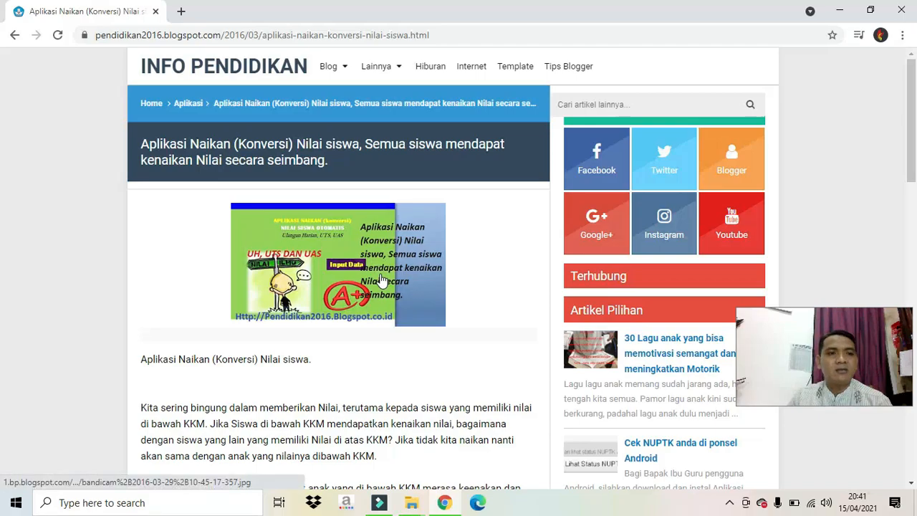
scroll(381, 279, down, 3)
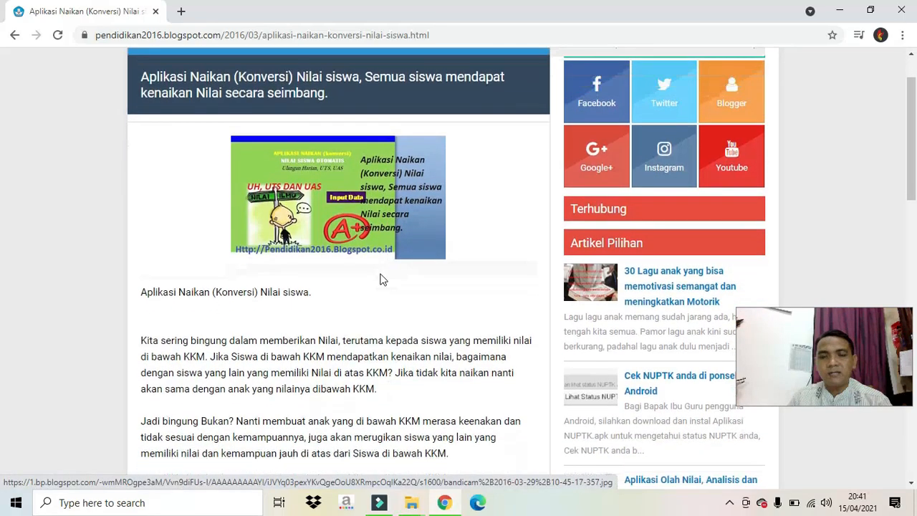
scroll(381, 279, down, 3)
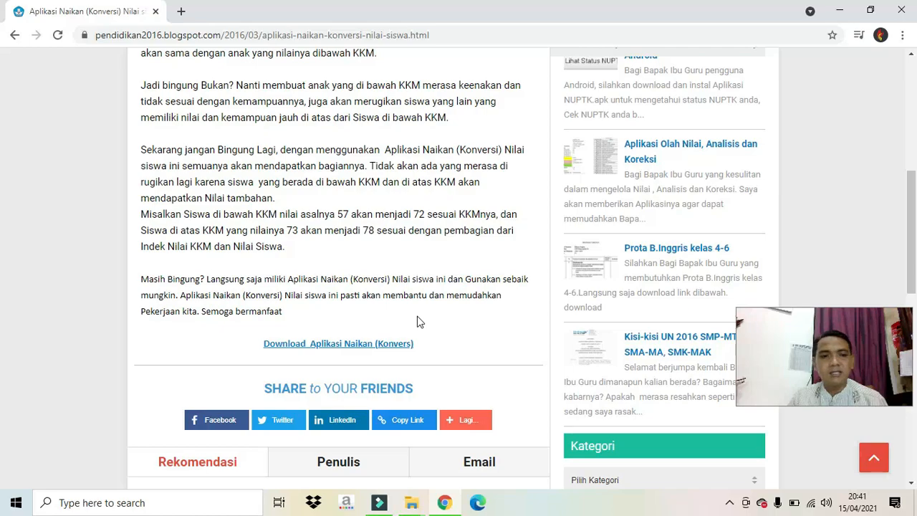
click(313, 346)
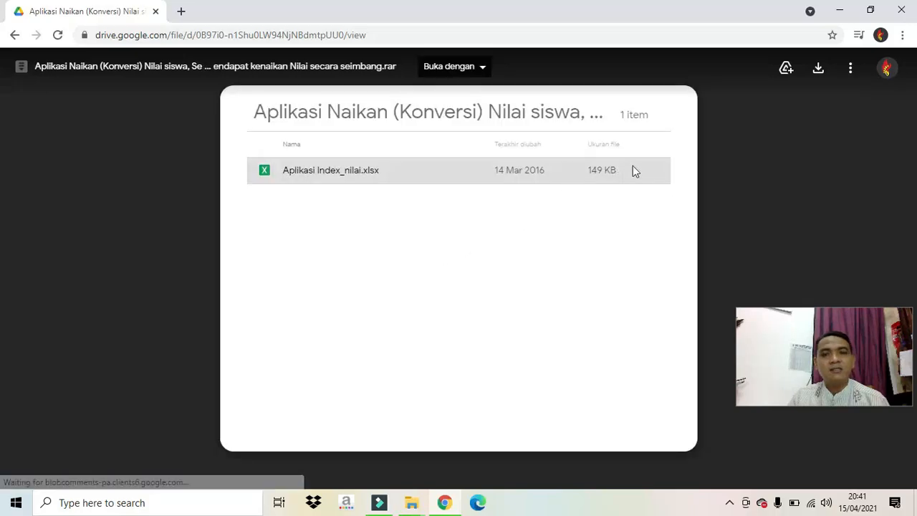
click(554, 167)
click(817, 70)
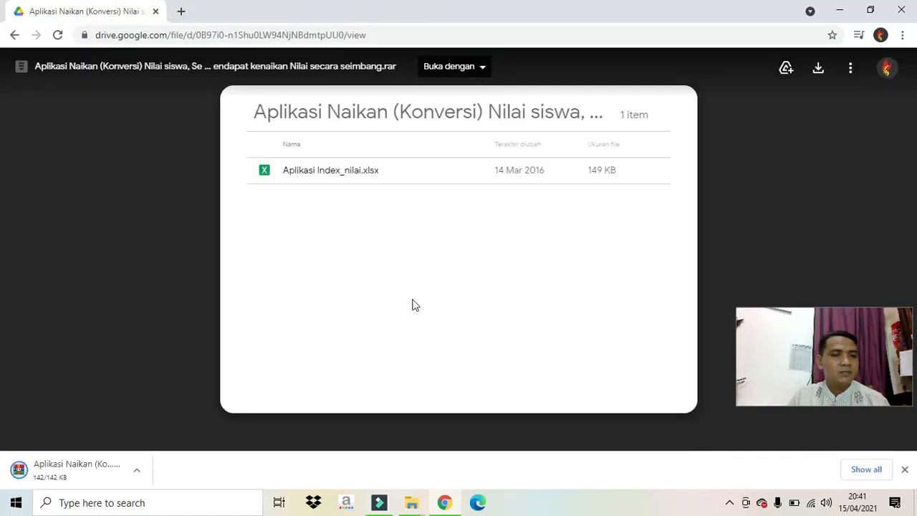
Show the downloaded archive in its folder and move it from Downloads into the APLIKASI KOMPUTER MANAJEMEN folder
click(142, 470)
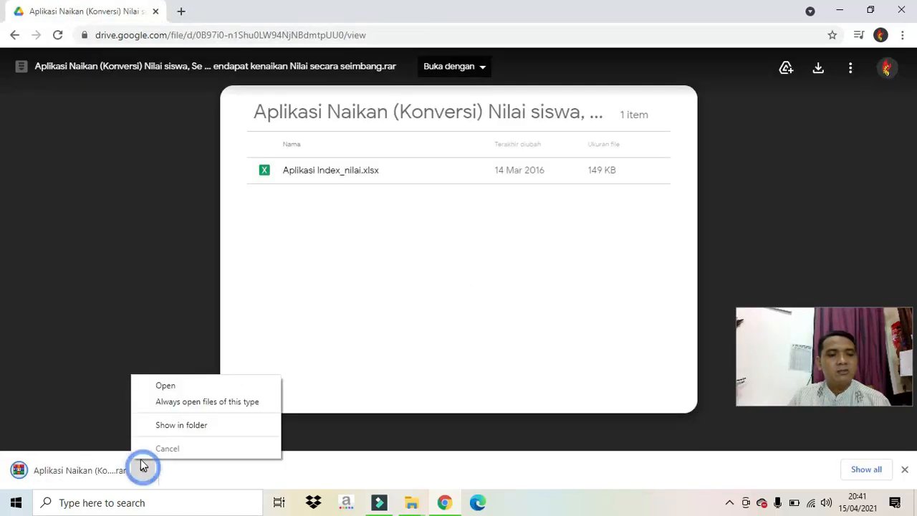
click(159, 428)
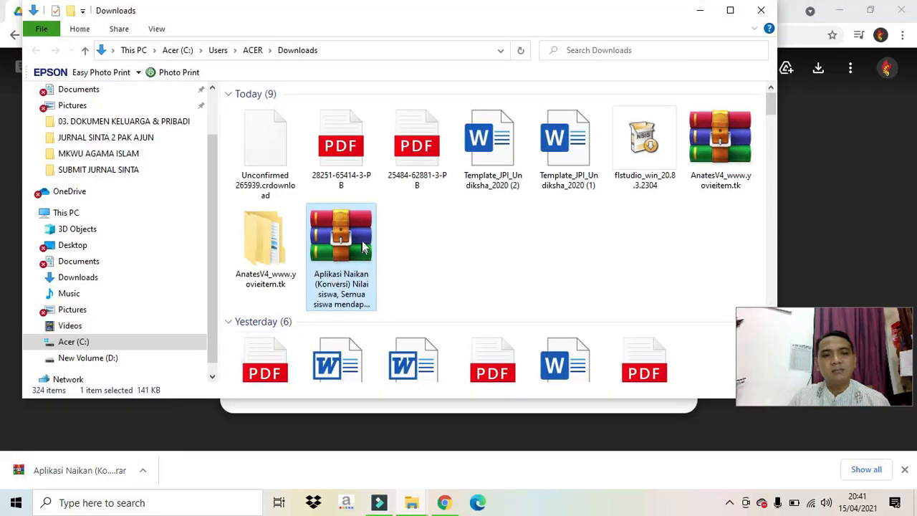
right_click(361, 240)
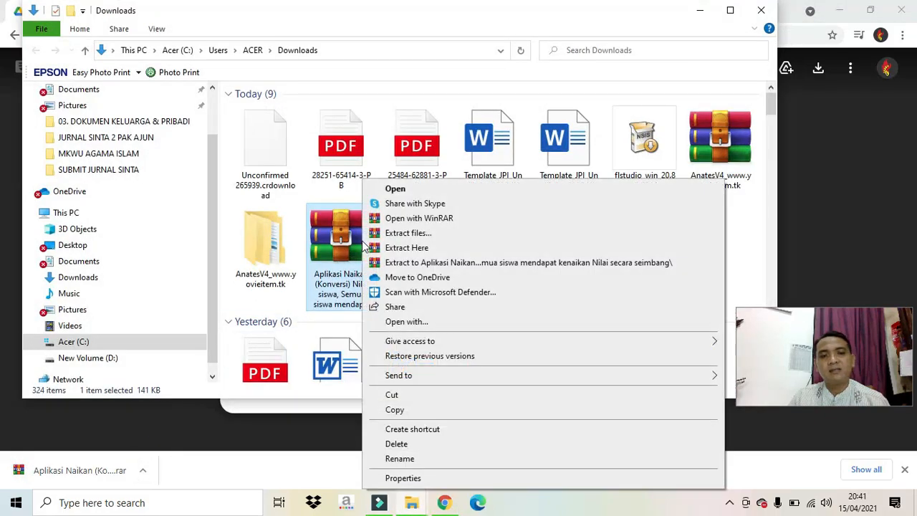
click(396, 393)
click(413, 502)
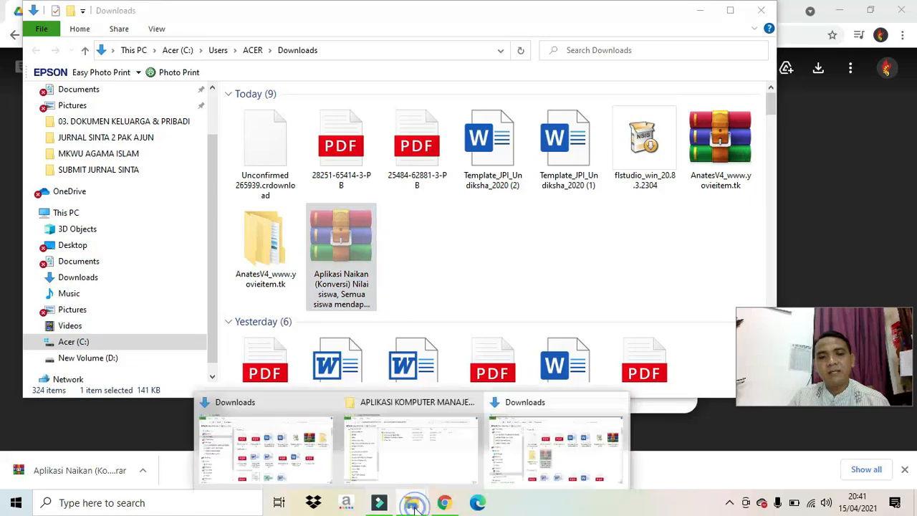
click(412, 448)
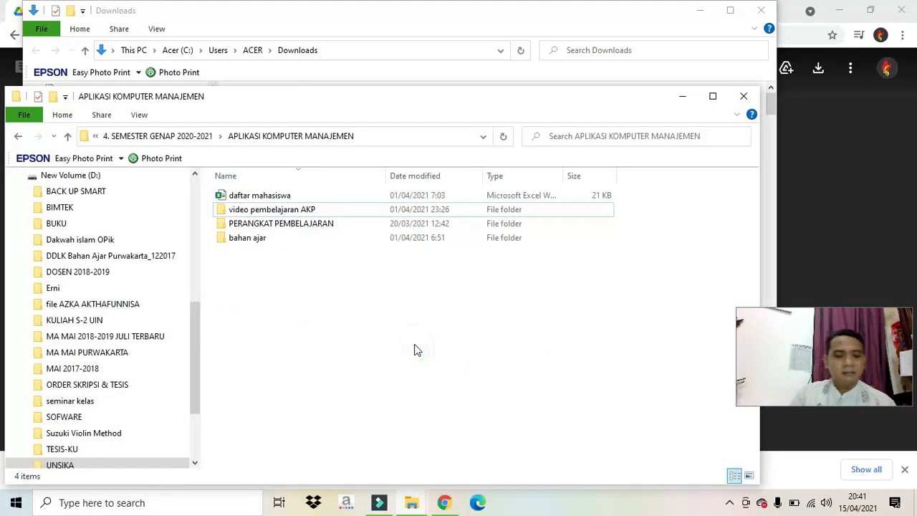
key(ctrl+v)
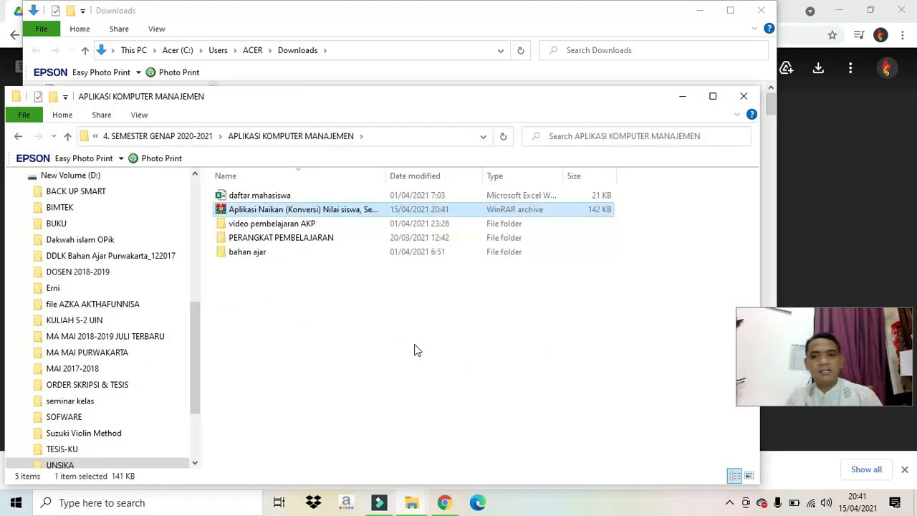
click(417, 349)
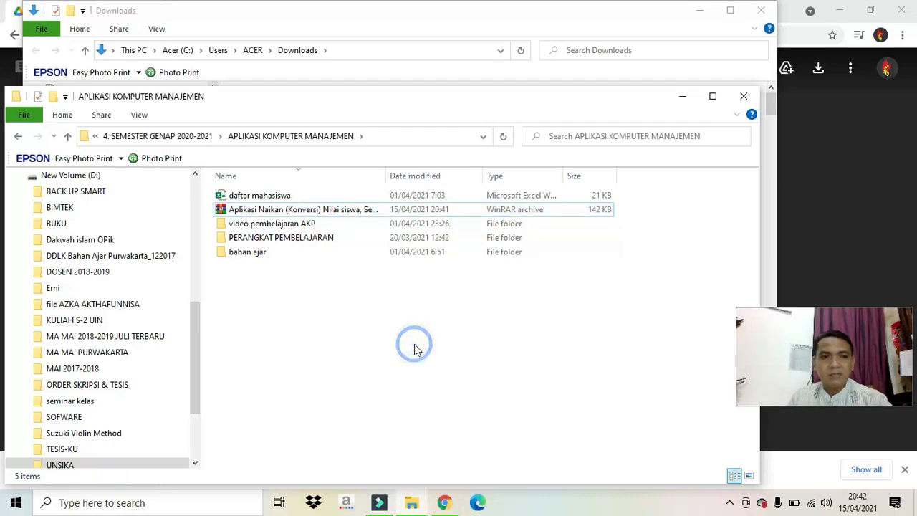
click(350, 210)
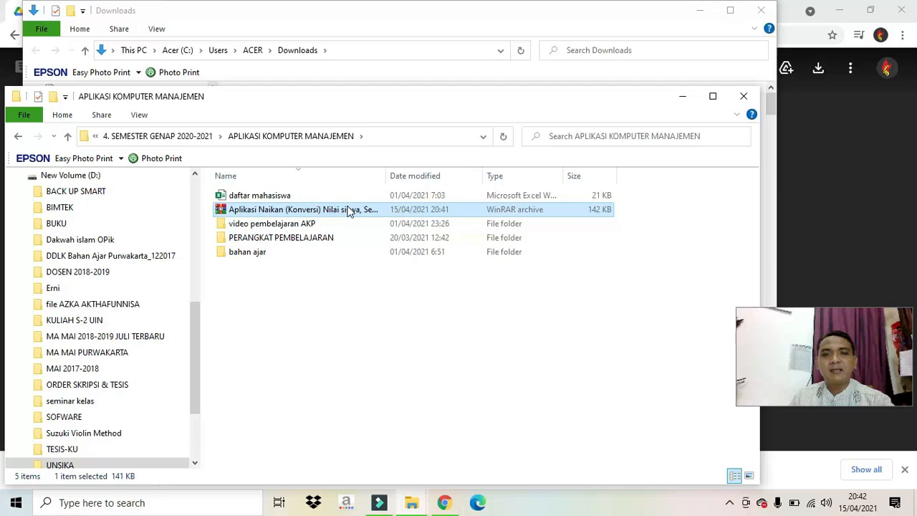
click(720, 10)
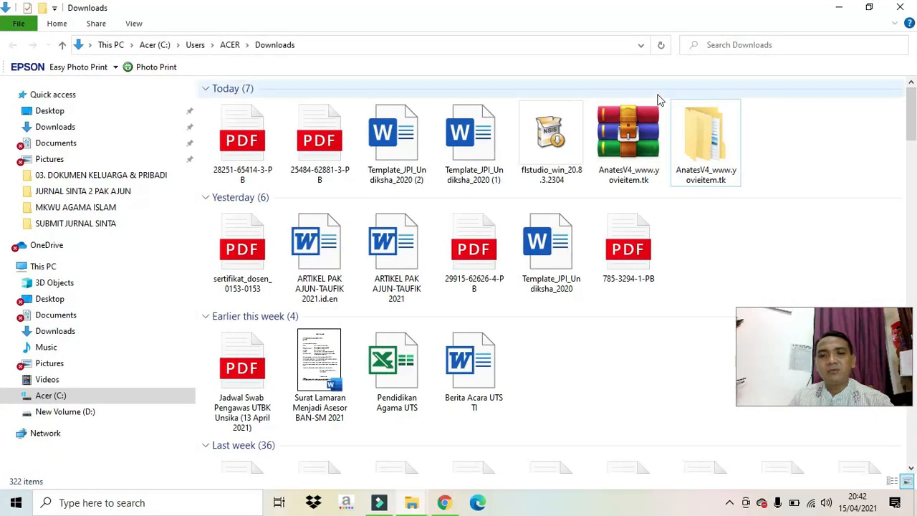
mouse_move(414, 504)
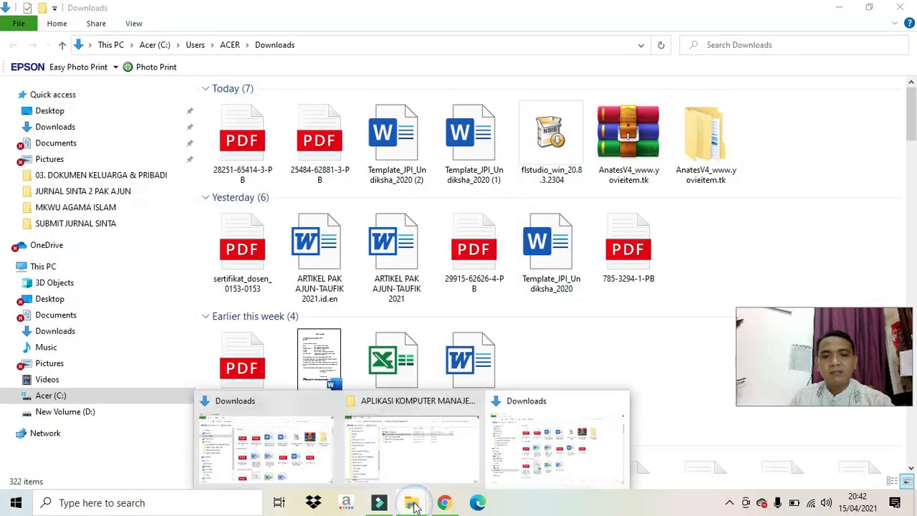
click(419, 466)
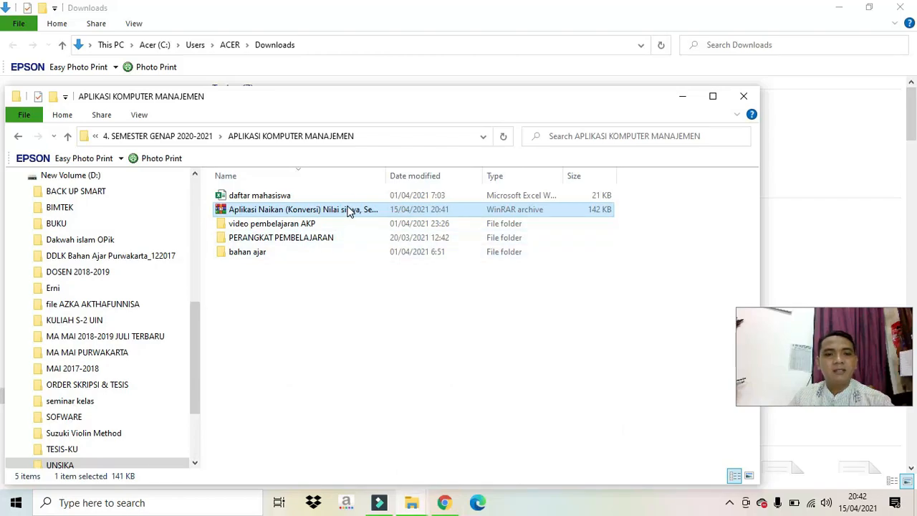
Extract the Aplikasi Naikan (Konversi) archive with WinRAR using the default destination path and options
right_click(349, 211)
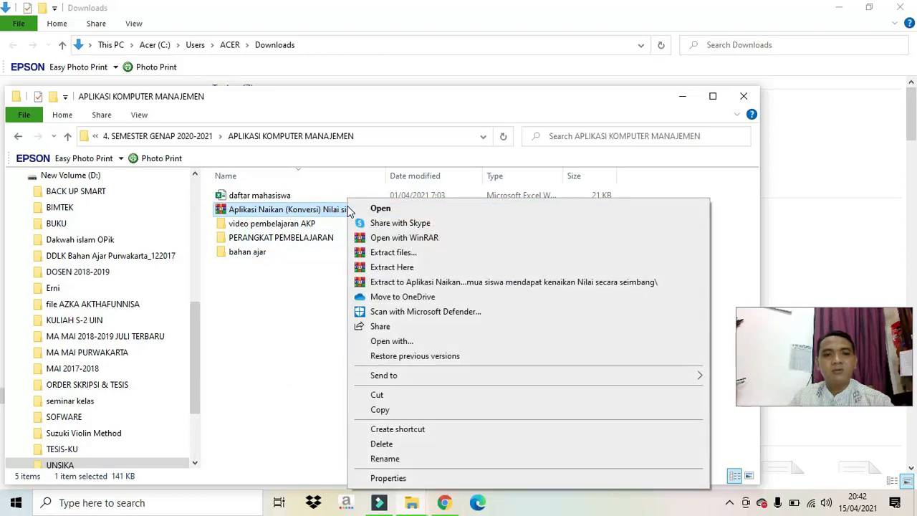
click(383, 255)
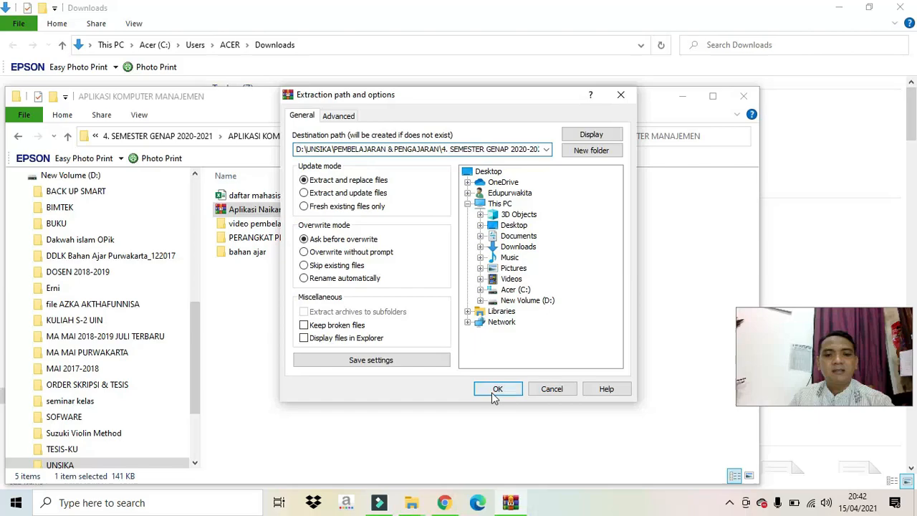
click(493, 396)
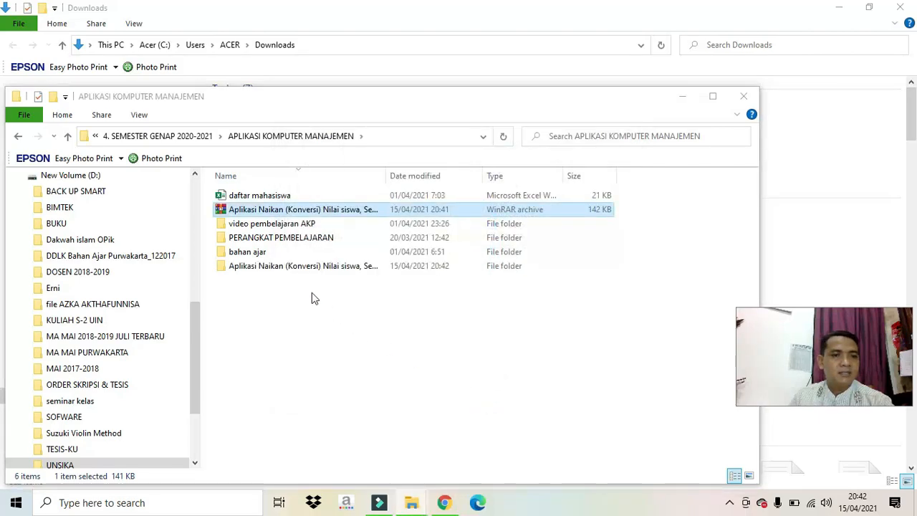
Open the Aplikasi Index_nilai workbook from the extracted folder in Excel and enable editing
click(302, 267)
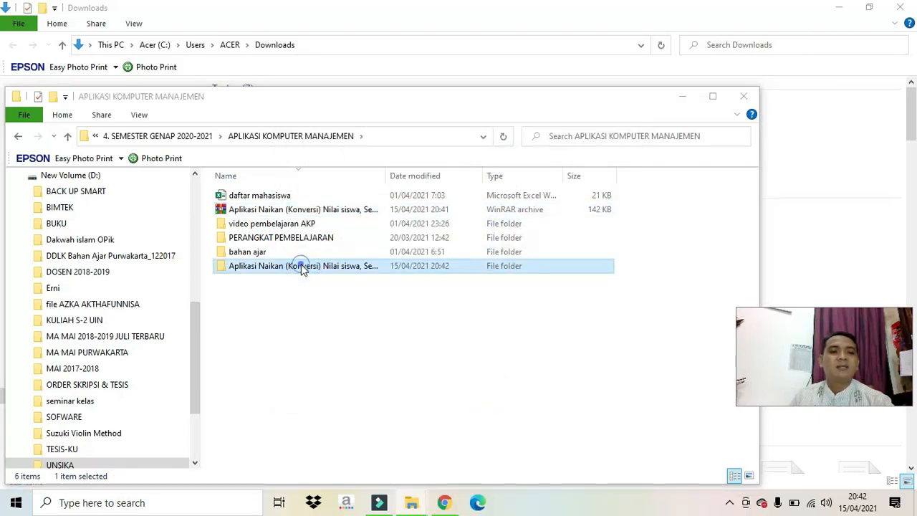
double_click(302, 267)
double_click(283, 198)
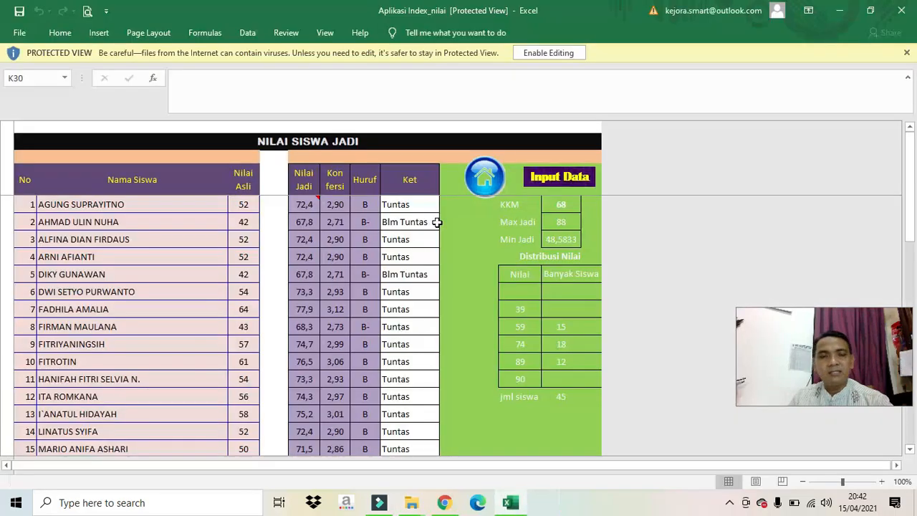
click(552, 56)
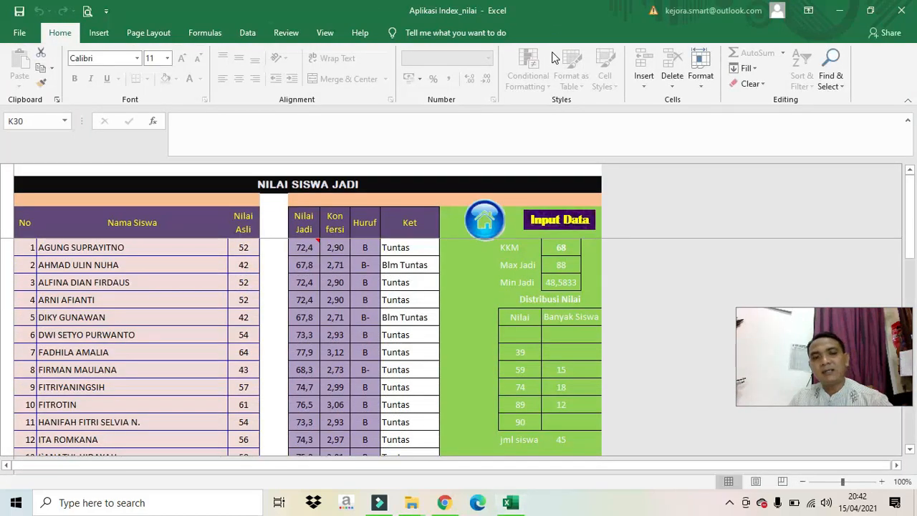
Examine the NILAI SISWA JADI sheet, checking the student names, original scores, converted grades and the cells' source formulas
scroll(248, 264, down, 6)
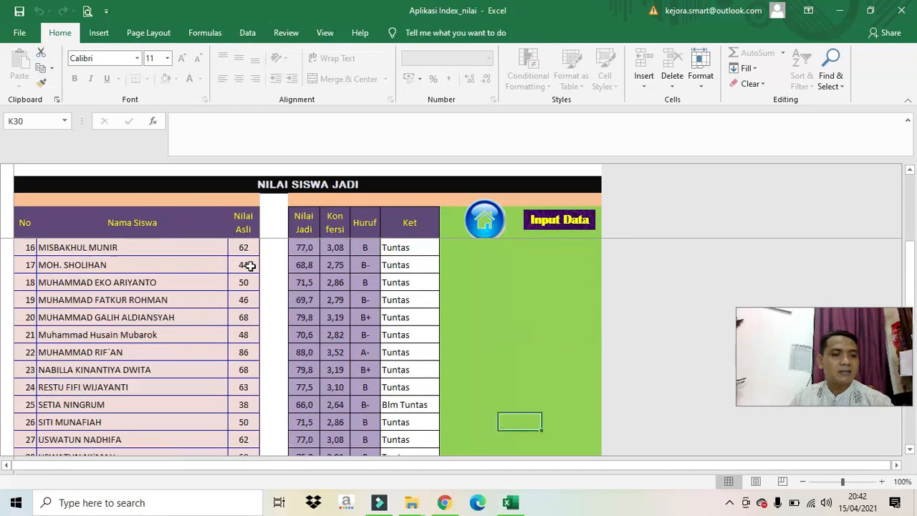
scroll(248, 265, down, 2)
scroll(248, 265, up, 4)
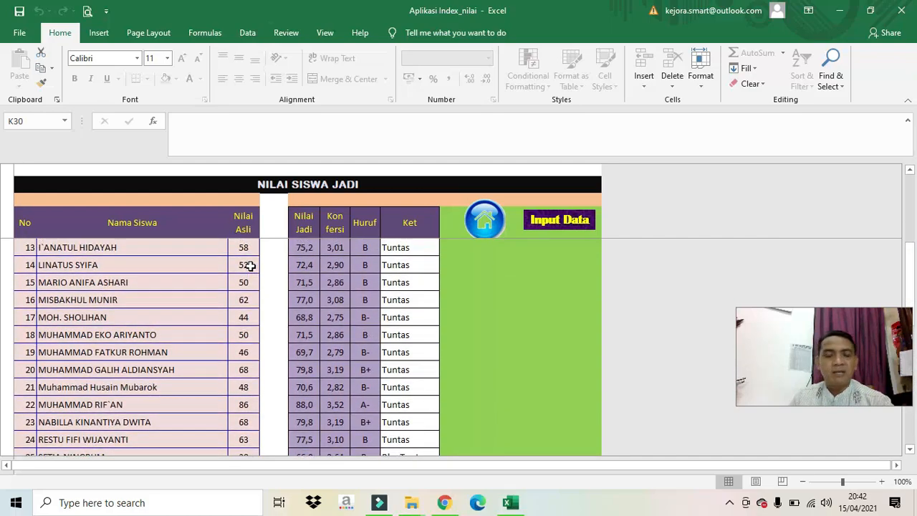
scroll(248, 265, up, 4)
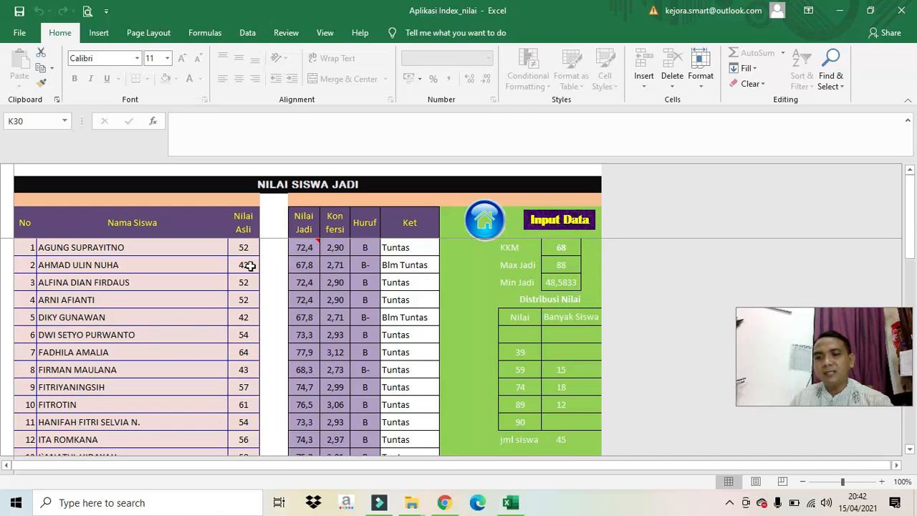
click(238, 246)
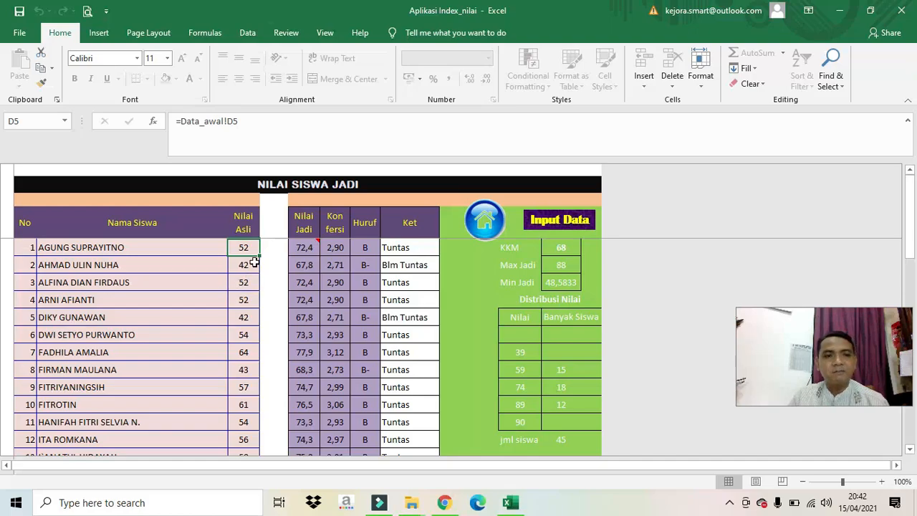
click(198, 248)
scroll(195, 248, down, 4)
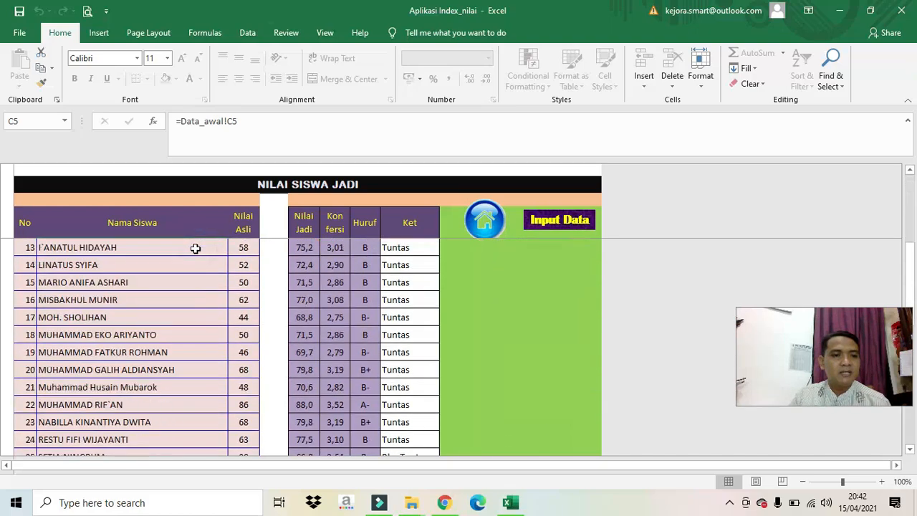
scroll(195, 248, down, 3)
click(117, 384)
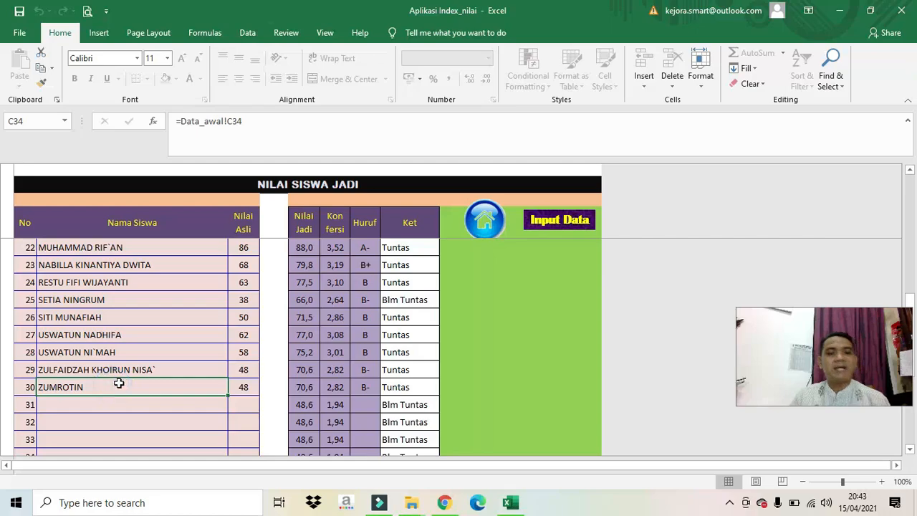
scroll(119, 383, up, 7)
click(186, 248)
scroll(187, 248, down, 4)
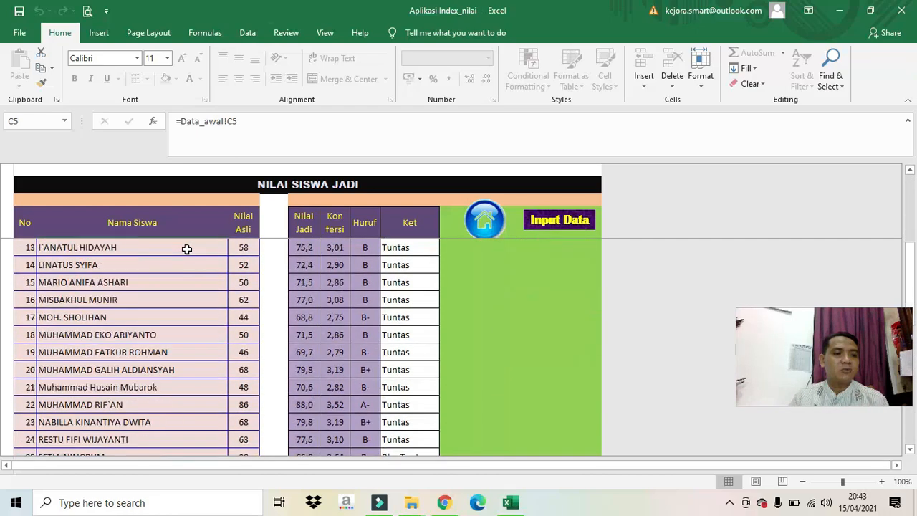
Check the remaining students on the NILAI SISWA JADI sheet down to the last filled row, including that row's name formula
scroll(155, 330, down, 4)
click(149, 336)
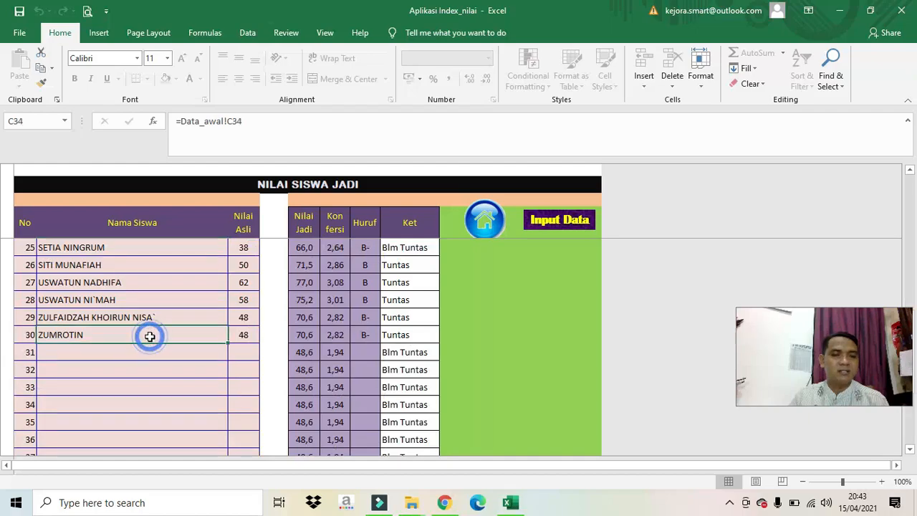
scroll(213, 335, up, 8)
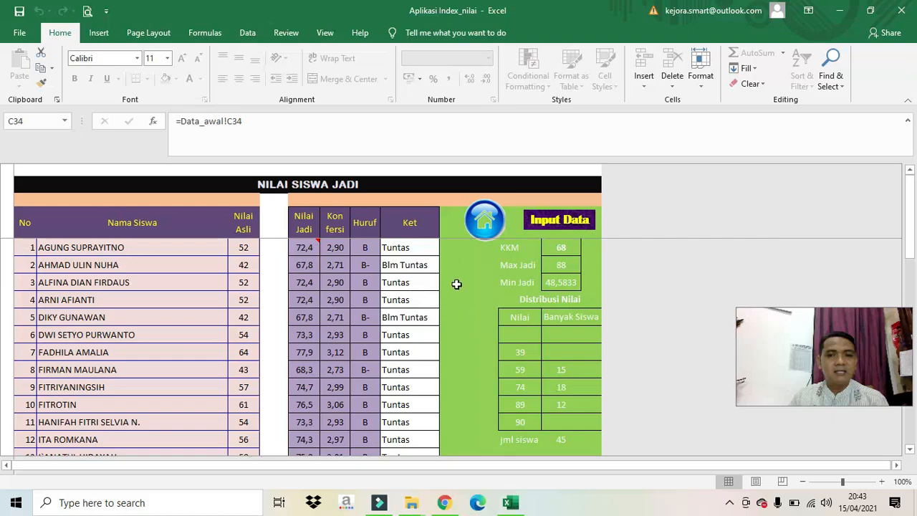
Open the Input Data sheet by way of the home sheet and inspect the first student's name and original score cells
click(487, 219)
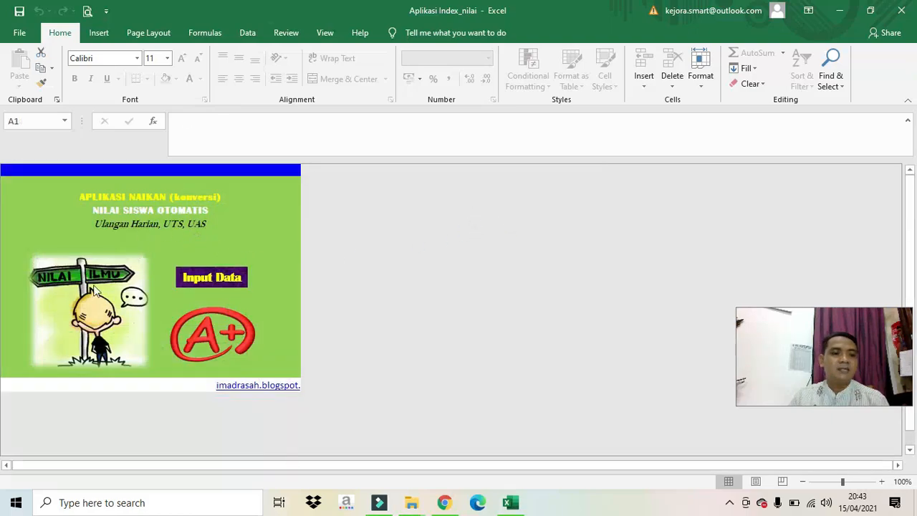
click(195, 275)
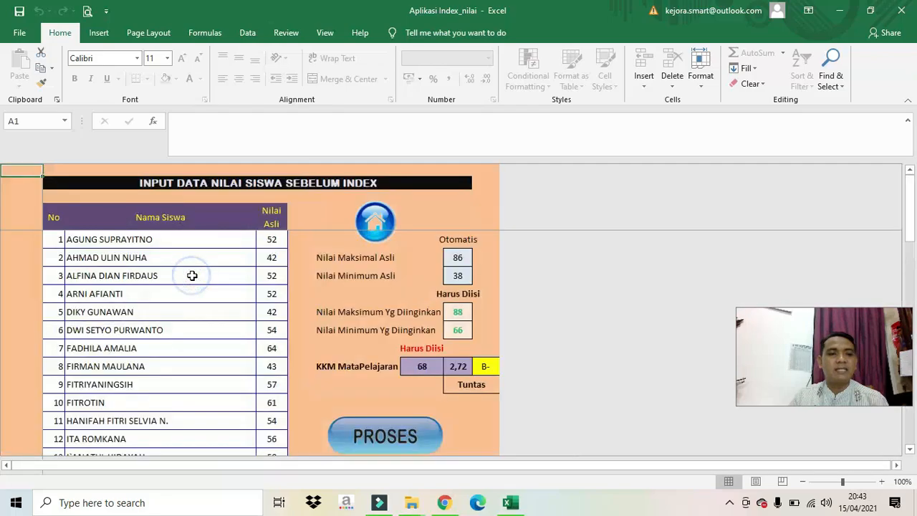
click(254, 240)
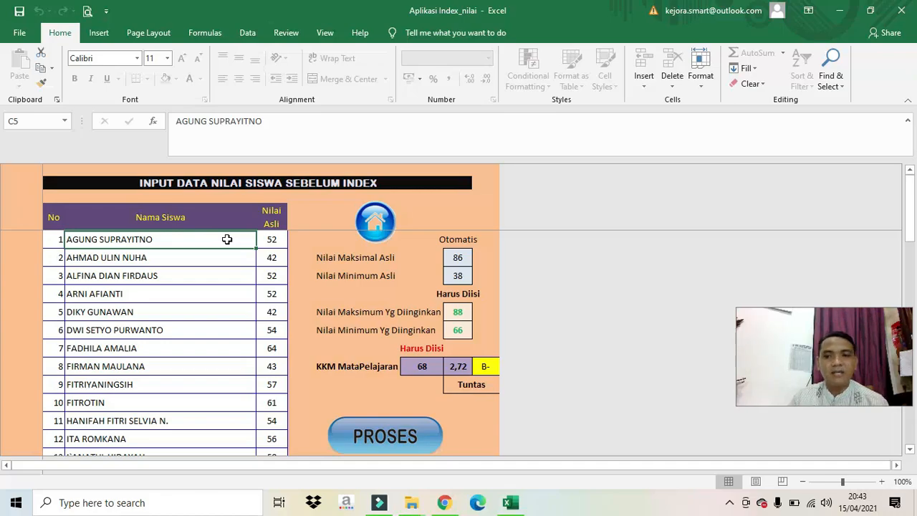
click(260, 239)
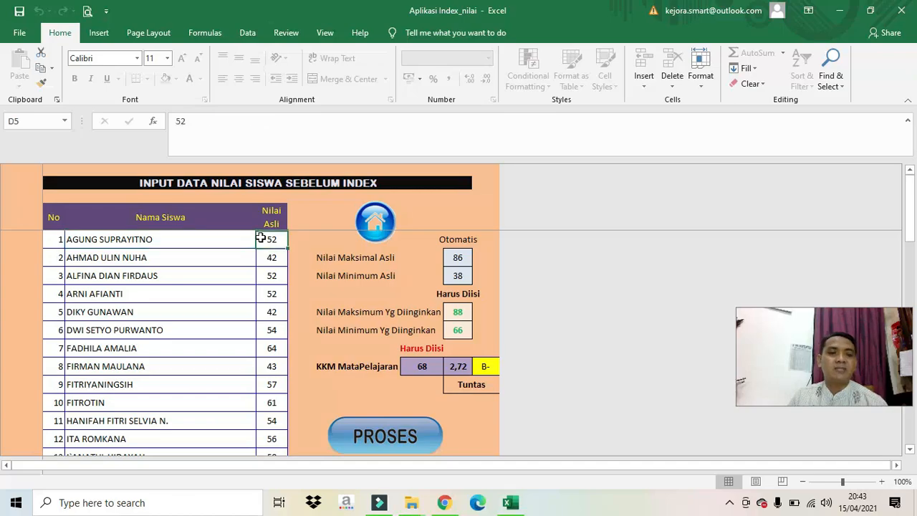
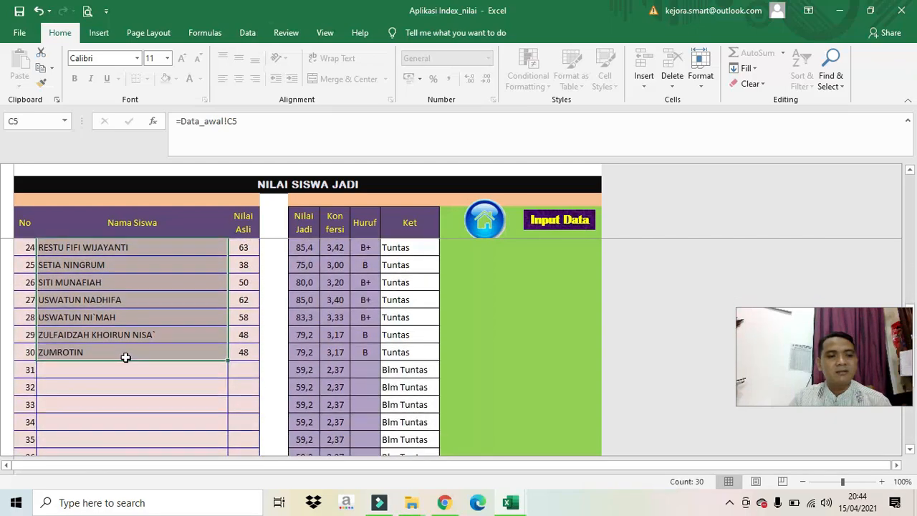
Copy the 30 student names from NILAI SISWA JADI, switch to the Book1 workbook and widen column B for them
right_click(126, 354)
click(183, 95)
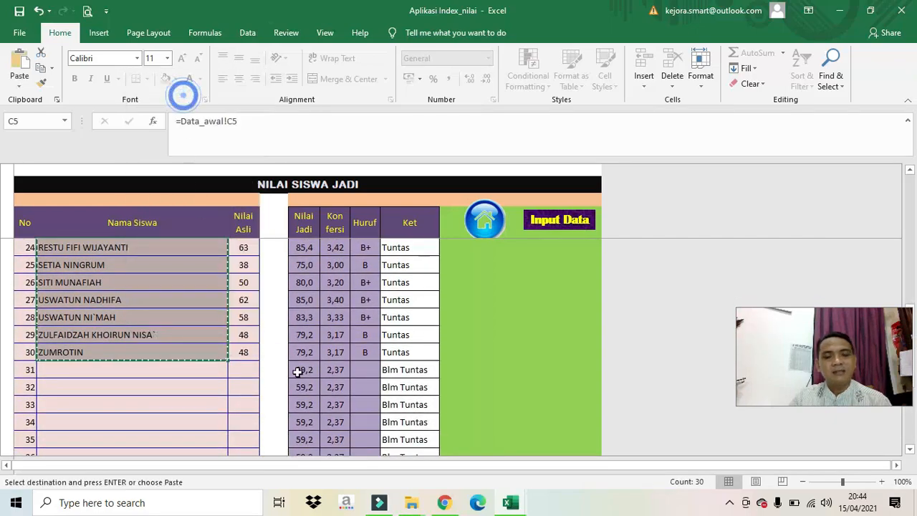
mouse_move(510, 502)
click(551, 456)
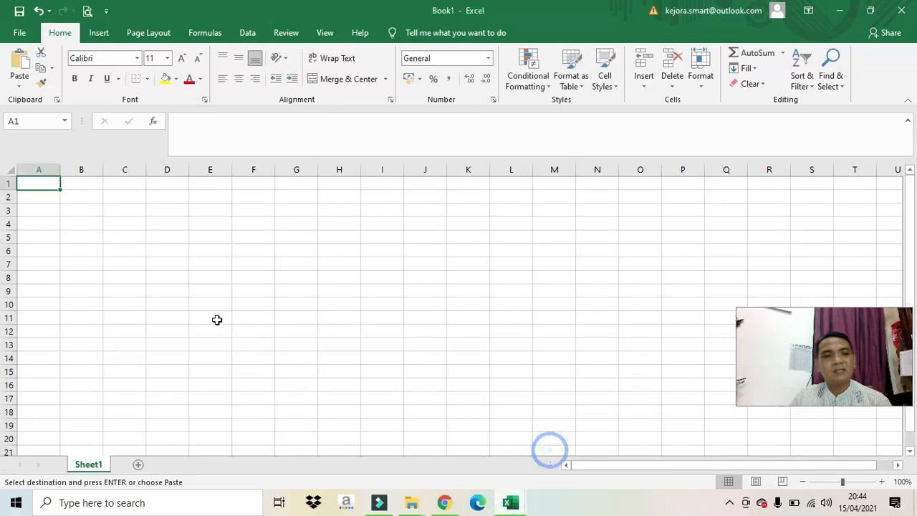
click(104, 172)
drag(104, 177, 207, 186)
click(122, 200)
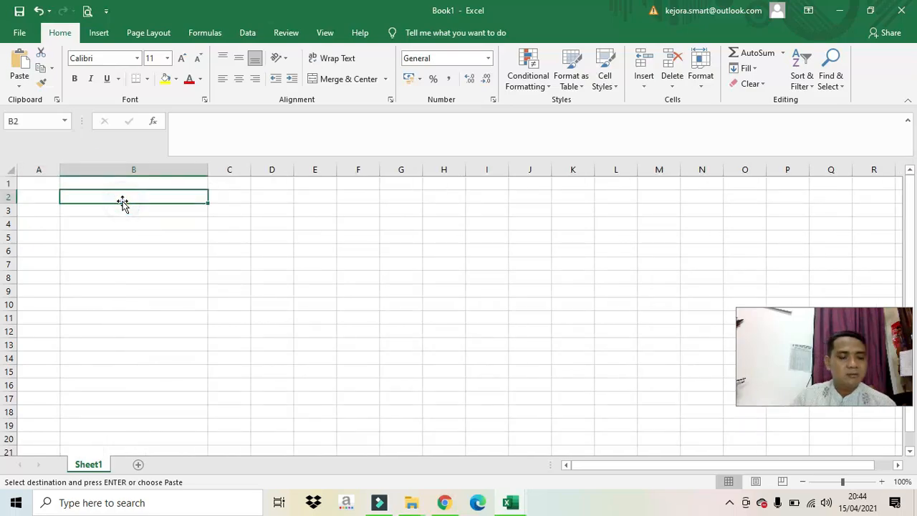
key(ctrl+v)
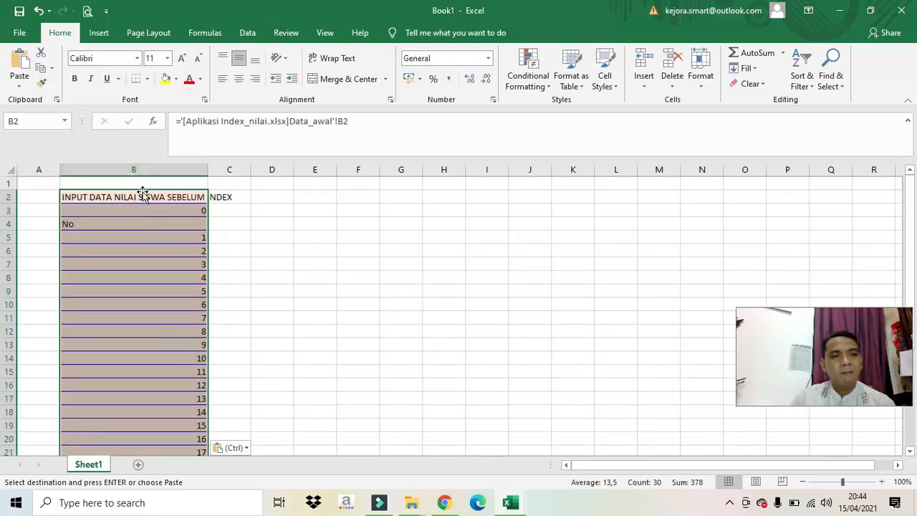
right_click(178, 187)
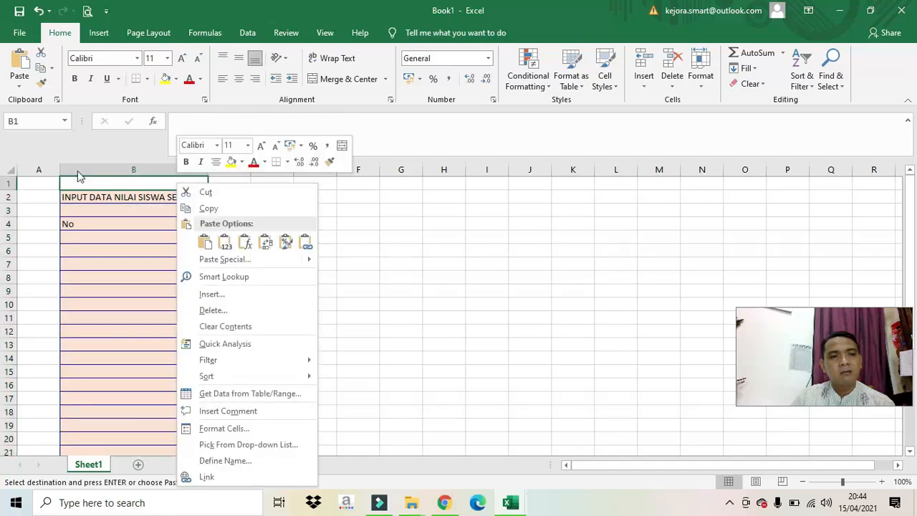
click(38, 11)
Paste the copied student names into Book1 from cell B3 down as values only
click(94, 212)
key(ctrl+v)
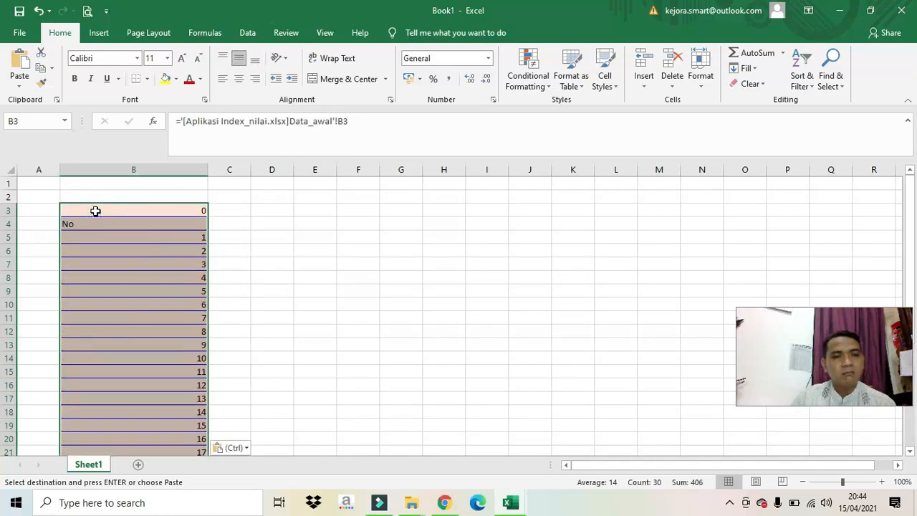
scroll(131, 235, down, 9)
scroll(131, 235, up, 4)
scroll(130, 234, down, 3)
click(229, 293)
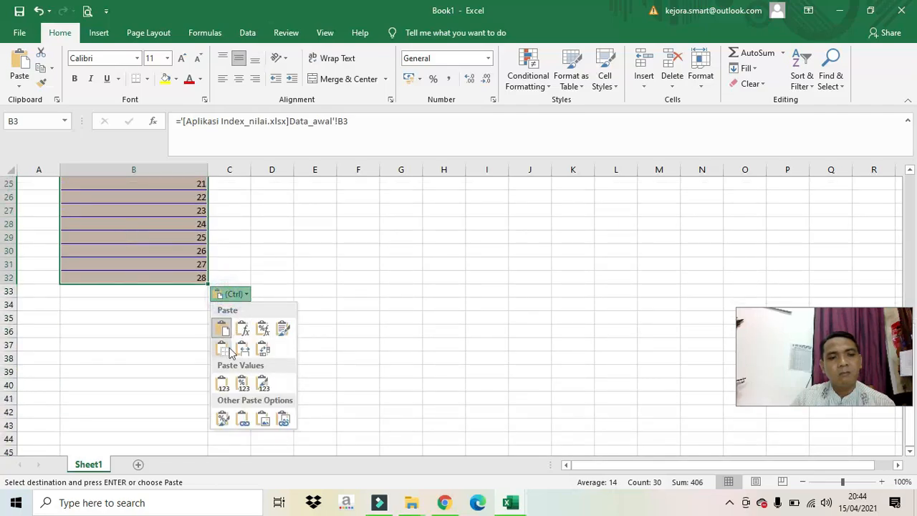
click(223, 385)
scroll(215, 358, up, 8)
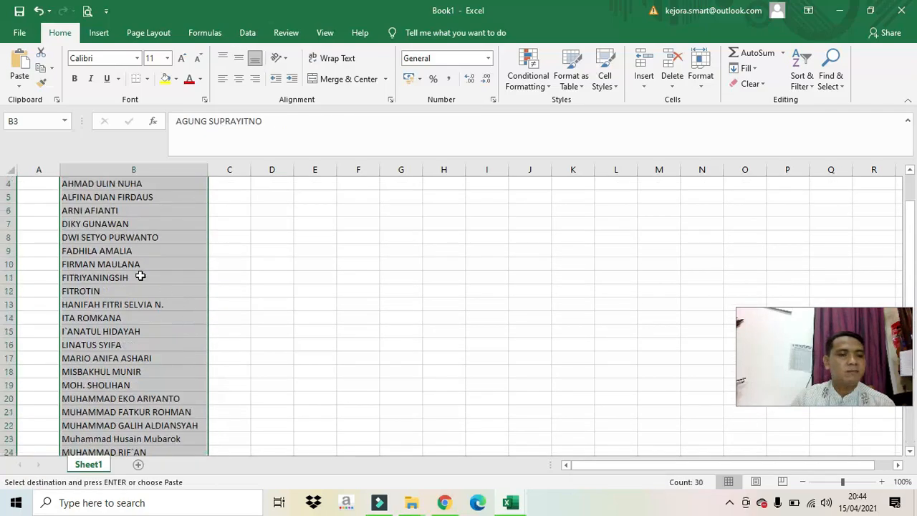
click(116, 213)
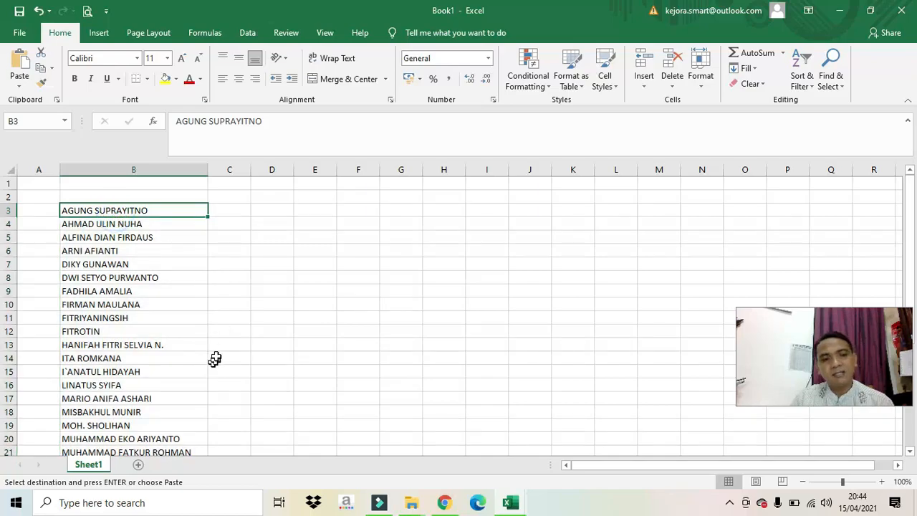
Widen column C and enter the row 2 headers "no", "Nama", "sebelum" and "sesudah" in columns A to D
click(230, 199)
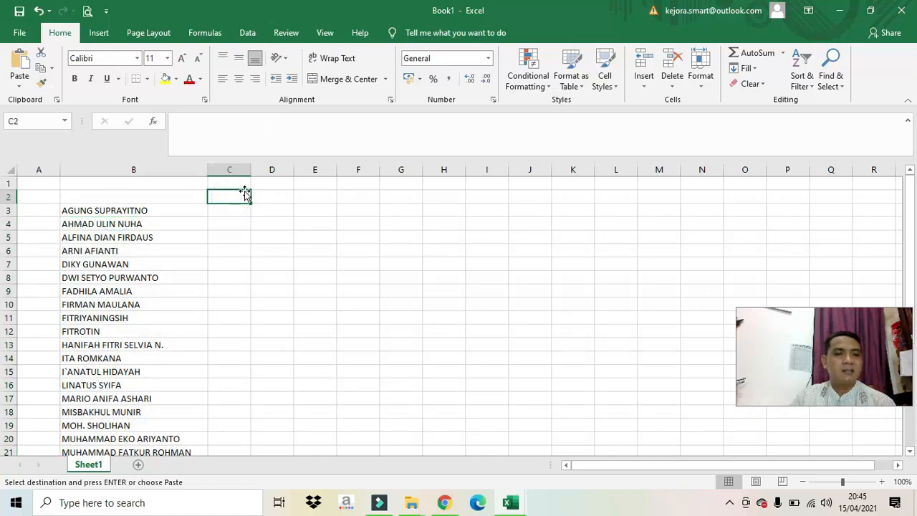
drag(248, 174, 284, 174)
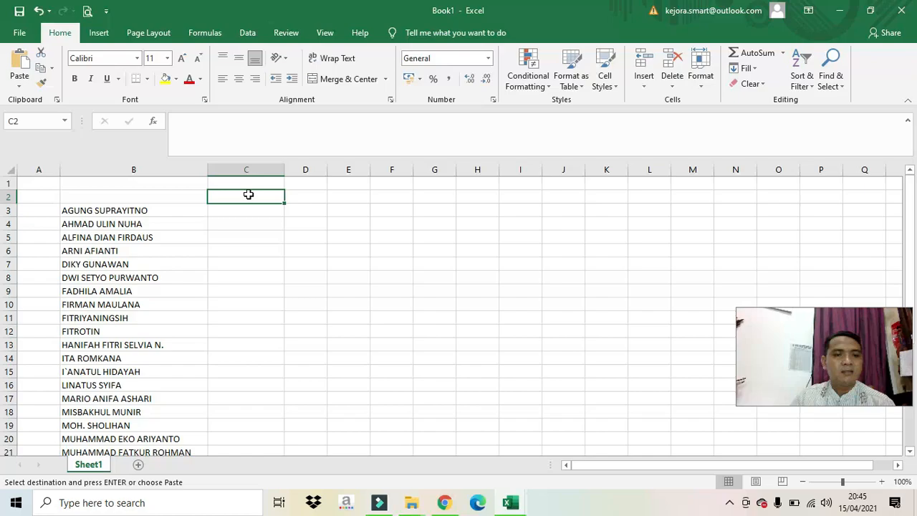
text(sebelum)
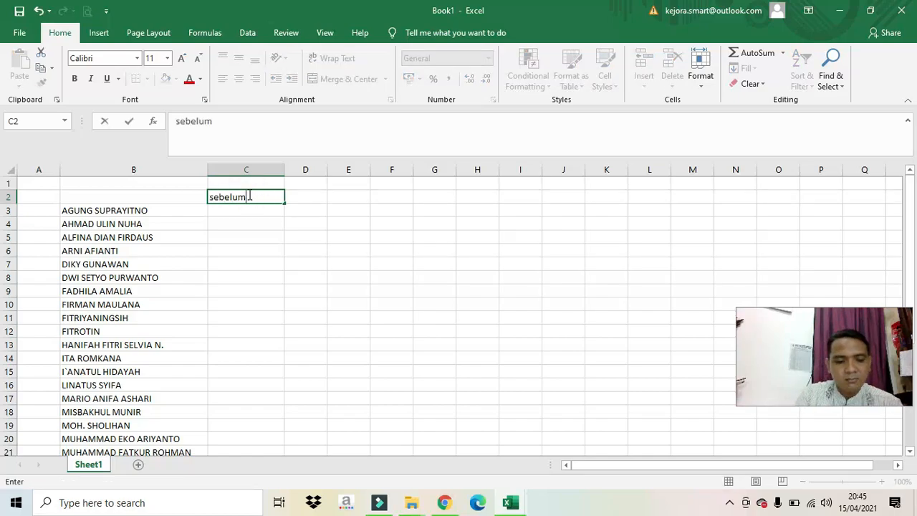
key(Tab)
text(sesuda)
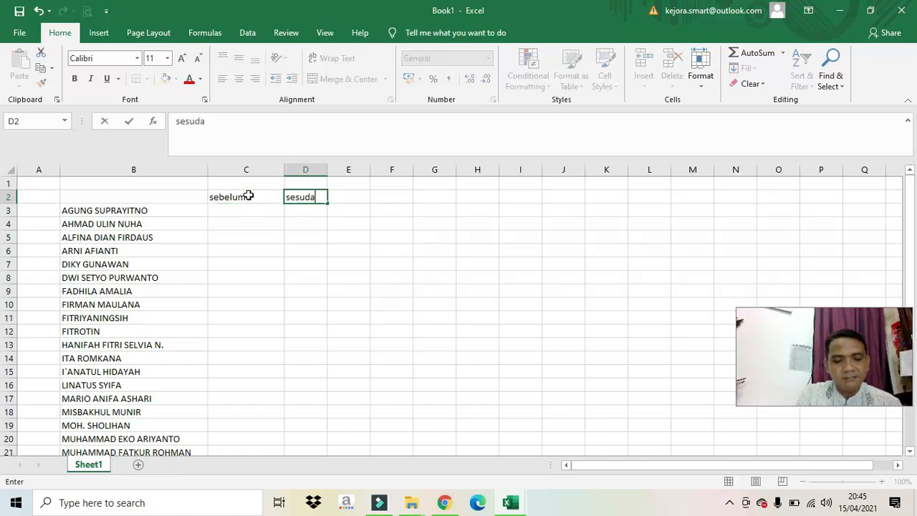
click(42, 198)
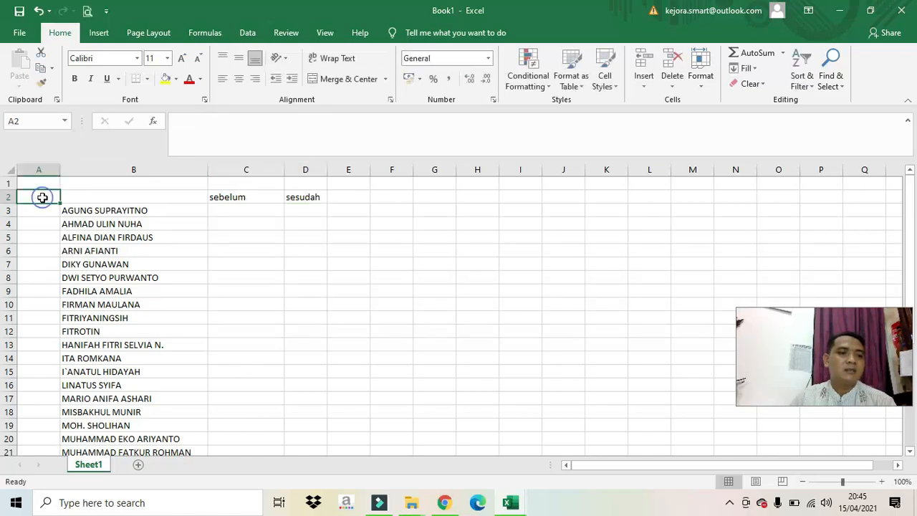
text(no)
key(Tab)
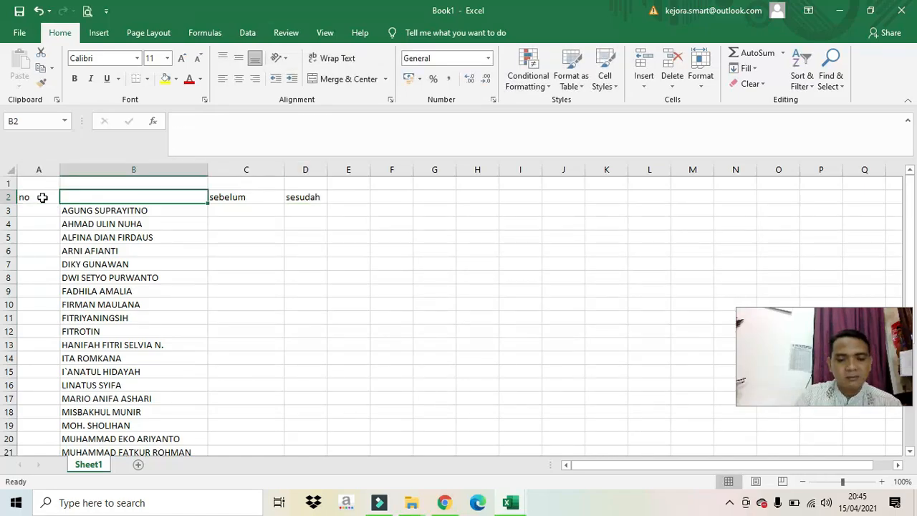
text(Nama)
key(Tab)
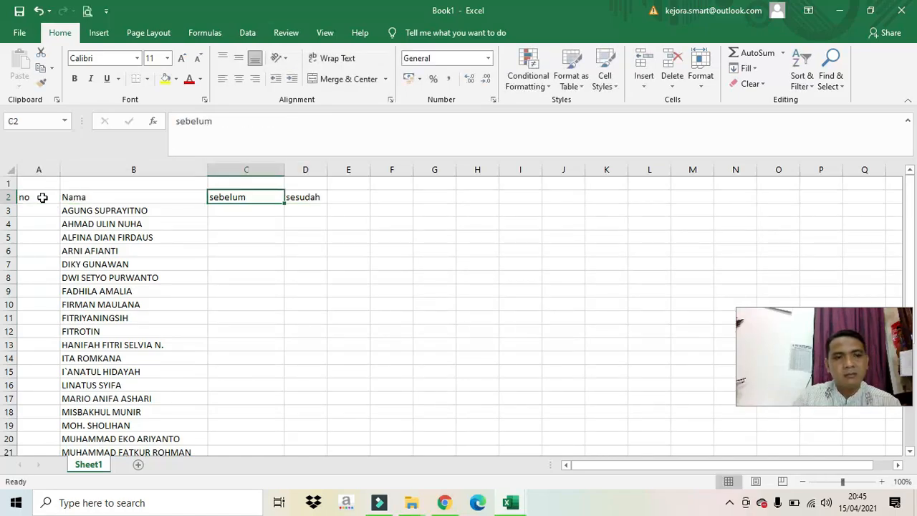
Number the students from 1 to 30 in column A, starting at A3, using a filled series
click(42, 213)
text(1)
key(Return)
click(42, 214)
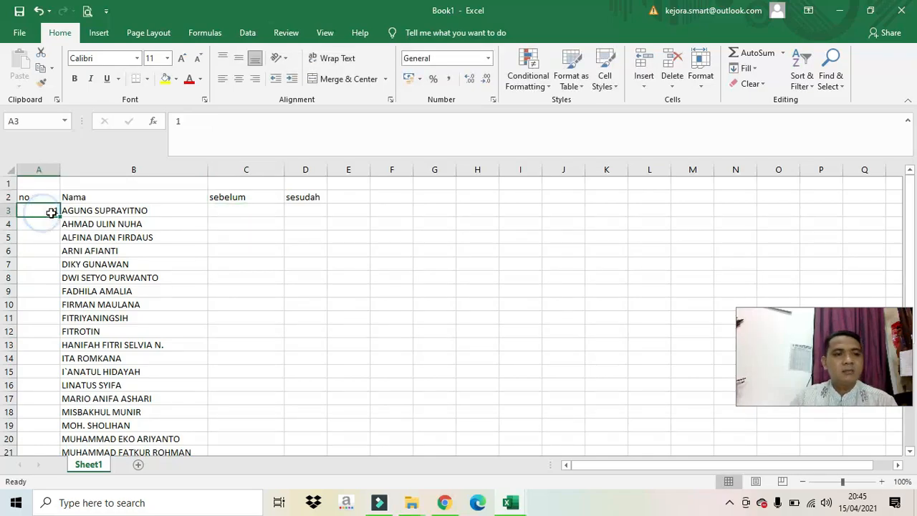
drag(60, 217, 35, 432)
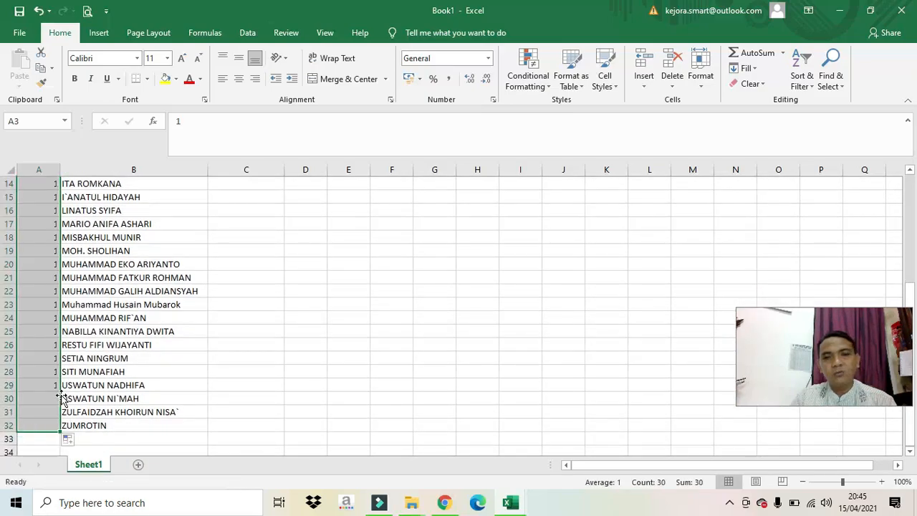
click(78, 440)
click(97, 375)
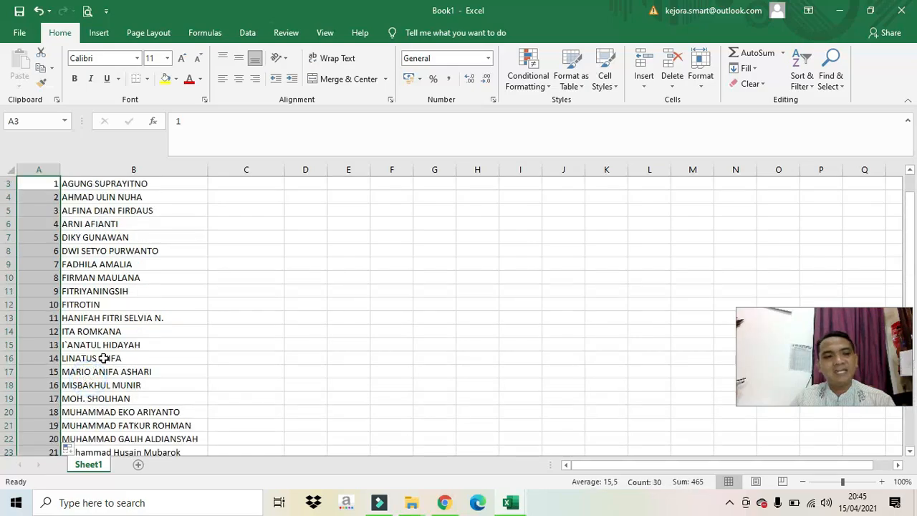
Centre the student numbers in column A horizontally
click(239, 79)
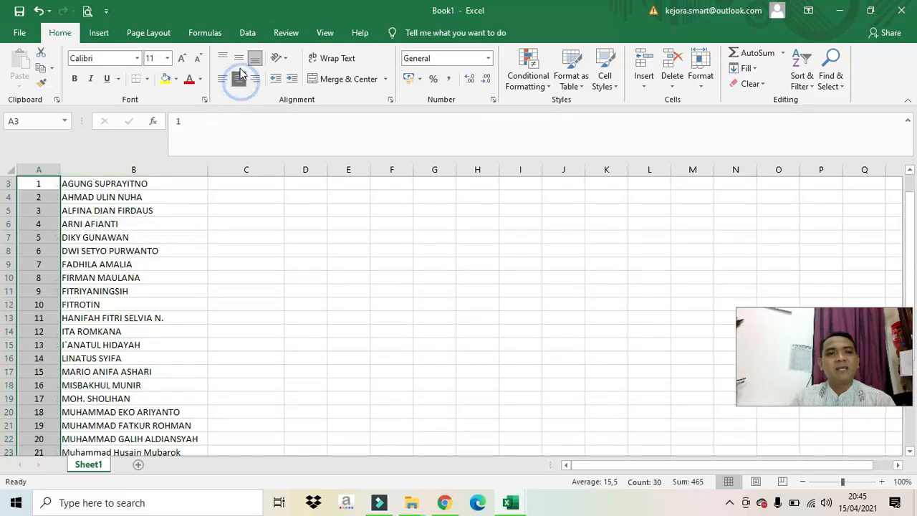
click(224, 279)
scroll(224, 278, up, 1)
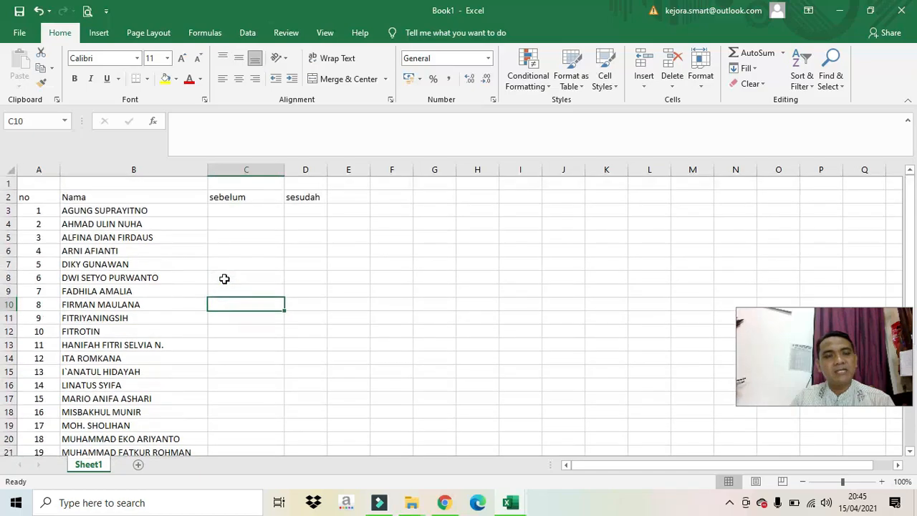
Format the headers in A2:D2 as bold with the automatic font colour, centred horizontally and middle-aligned vertically
drag(42, 198, 303, 195)
click(74, 78)
click(190, 79)
click(199, 79)
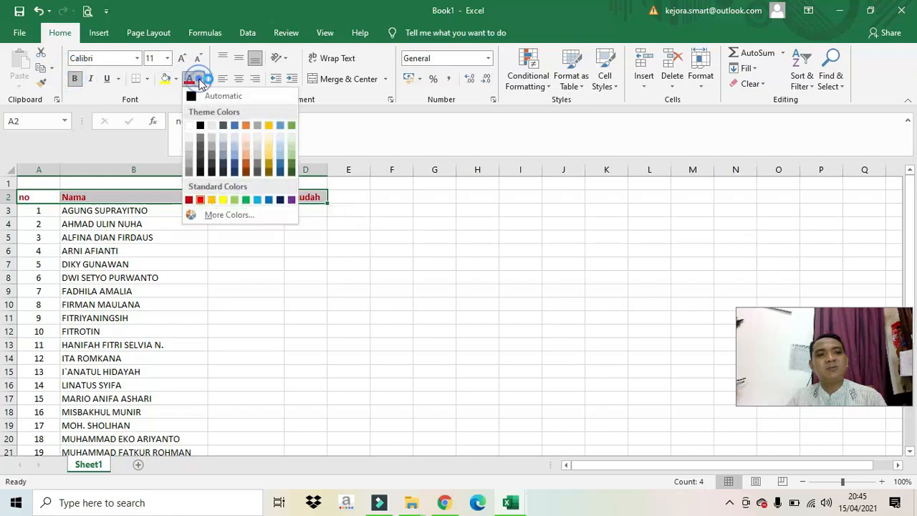
click(191, 94)
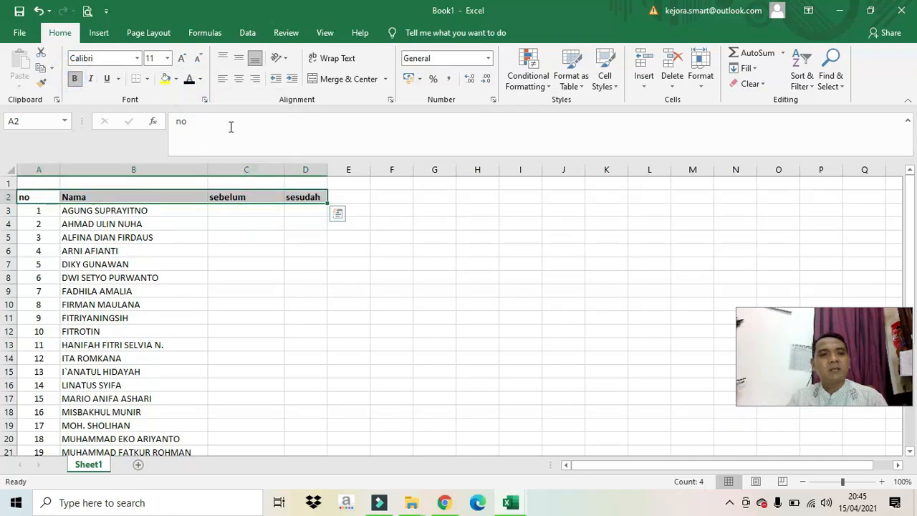
click(239, 78)
click(238, 58)
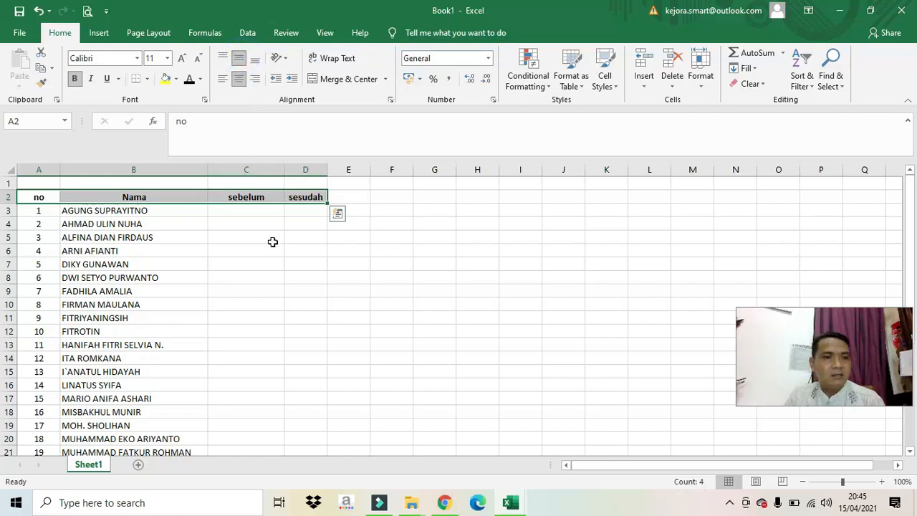
Select C3 in Book1 as the destination, and copy the 30 Nilai Asli scores from the Aplikasi Index_nilai workbook
click(256, 209)
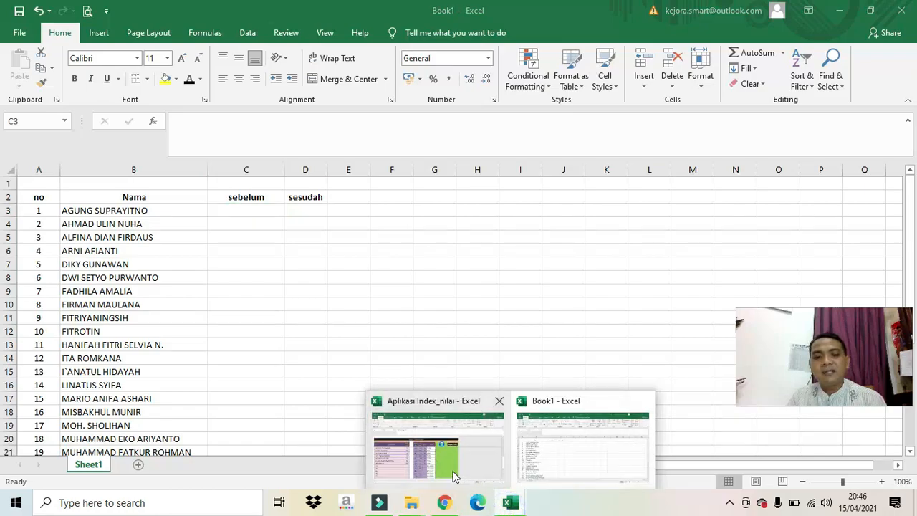
click(455, 474)
scroll(263, 273, up, 5)
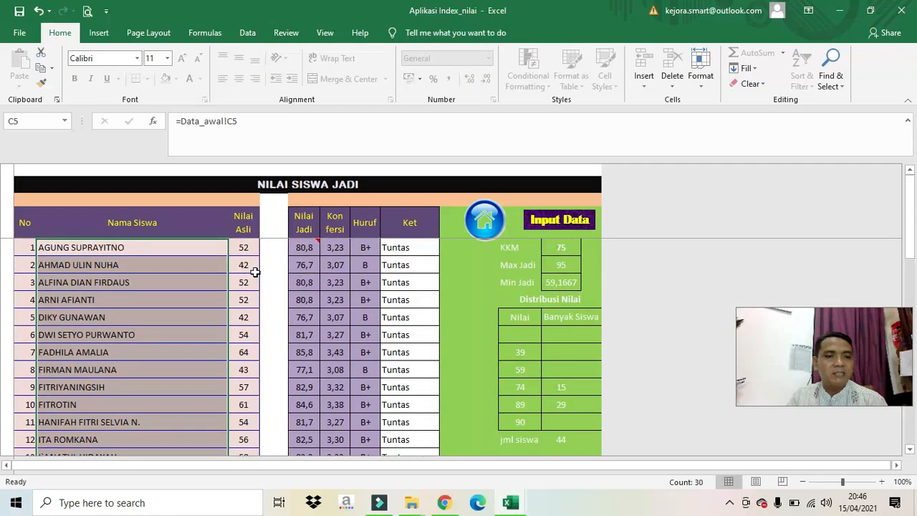
click(245, 248)
mouse_move(245, 251)
mouse_down()
mouse_move(244, 451)
mouse_move(259, 454)
mouse_move(247, 430)
mouse_move(246, 248)
mouse_up()
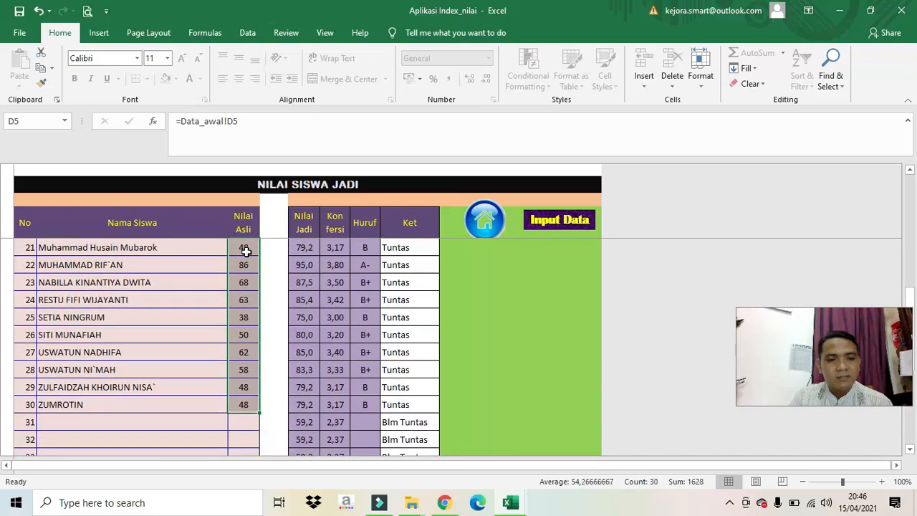
key(ctrl+c)
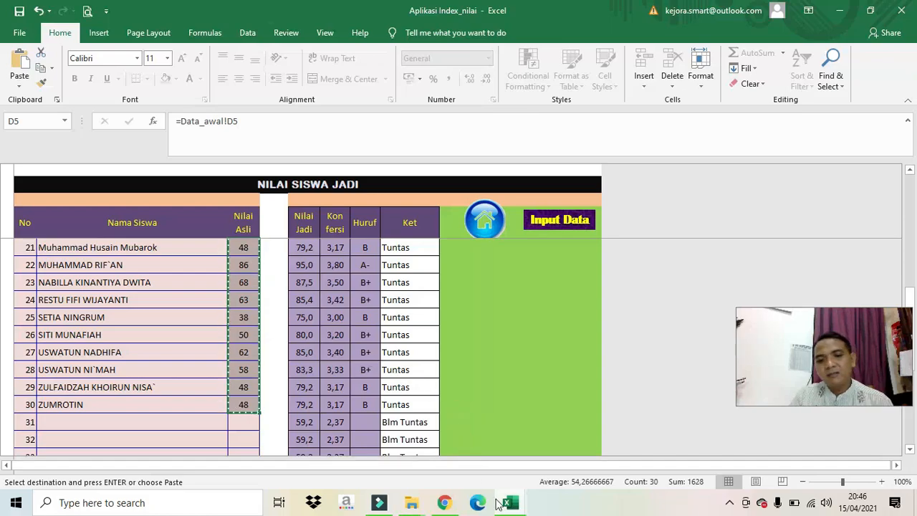
Paste the copied Nilai Asli scores into the sebelum column of Book1 from C3, as values only
mouse_move(510, 503)
click(550, 457)
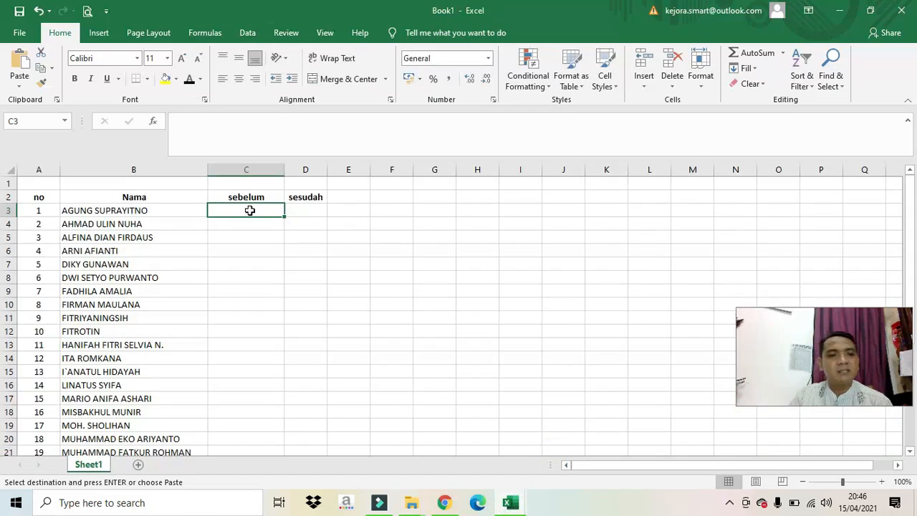
key(ctrl+v)
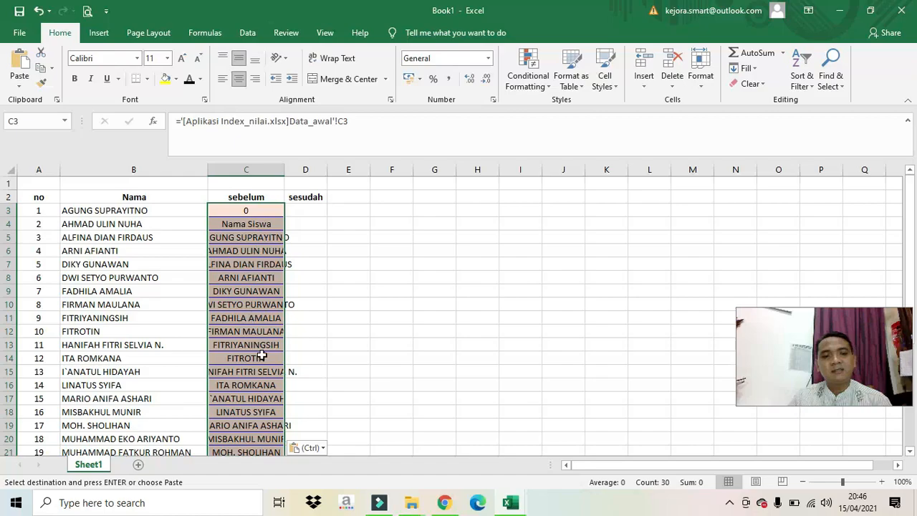
scroll(258, 347, down, 2)
click(312, 448)
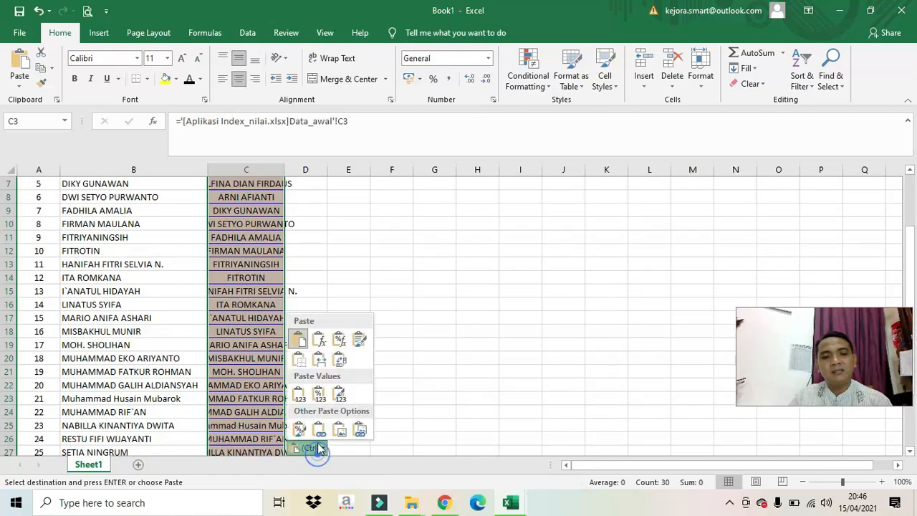
click(301, 391)
scroll(301, 392, up, 2)
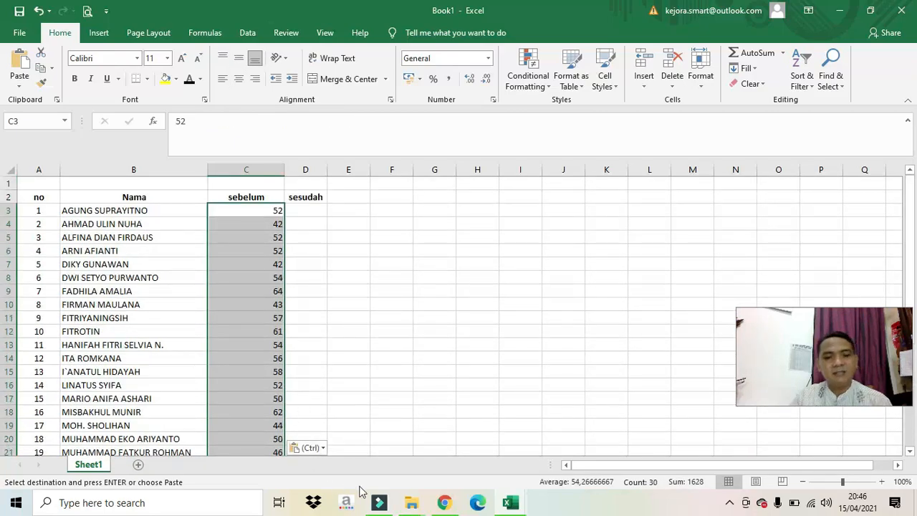
Copy the Nilai Jadi scores of students 1 to 30 from the Aplikasi Index_nilai workbook
mouse_move(510, 503)
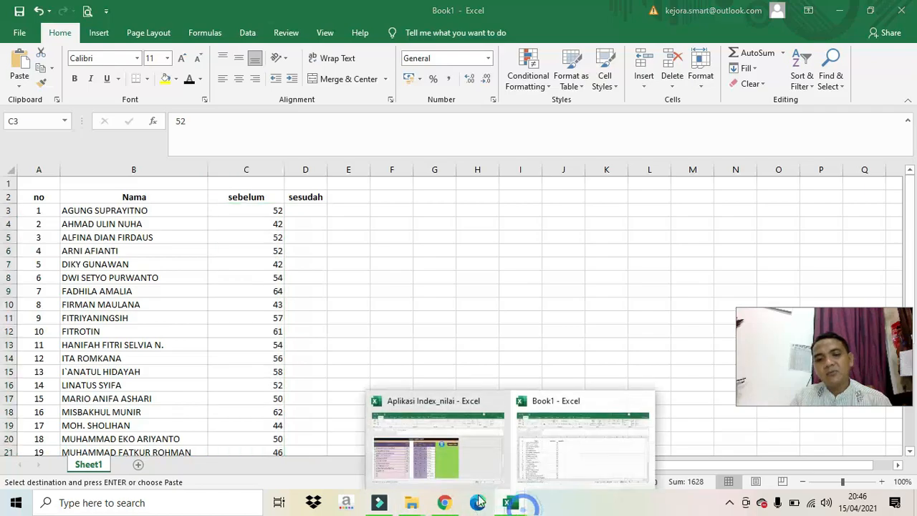
click(432, 476)
scroll(358, 414, up, 6)
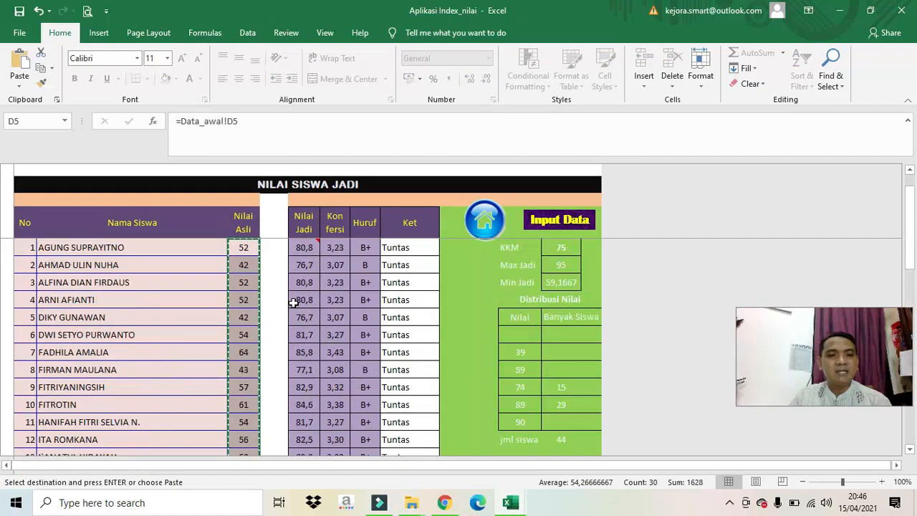
click(304, 247)
mouse_move(304, 247)
mouse_down()
mouse_move(304, 447)
mouse_move(305, 247)
mouse_up()
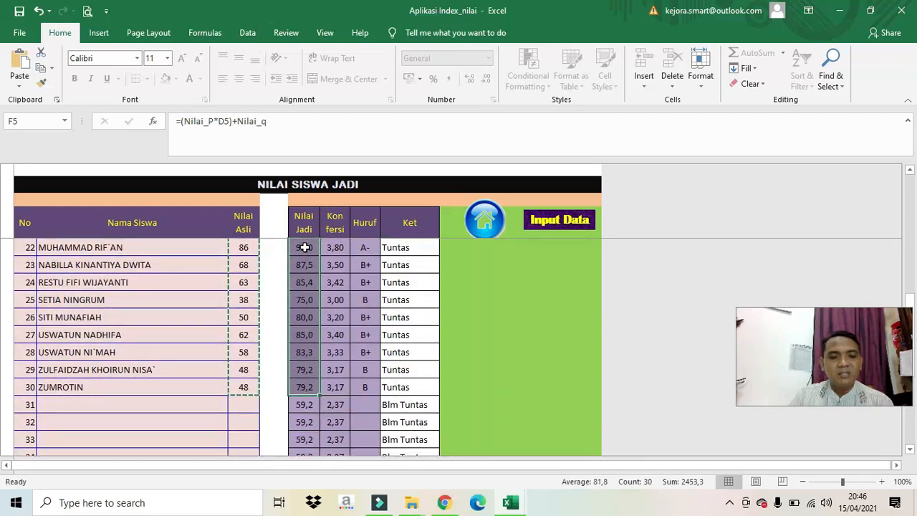
key(ctrl+c)
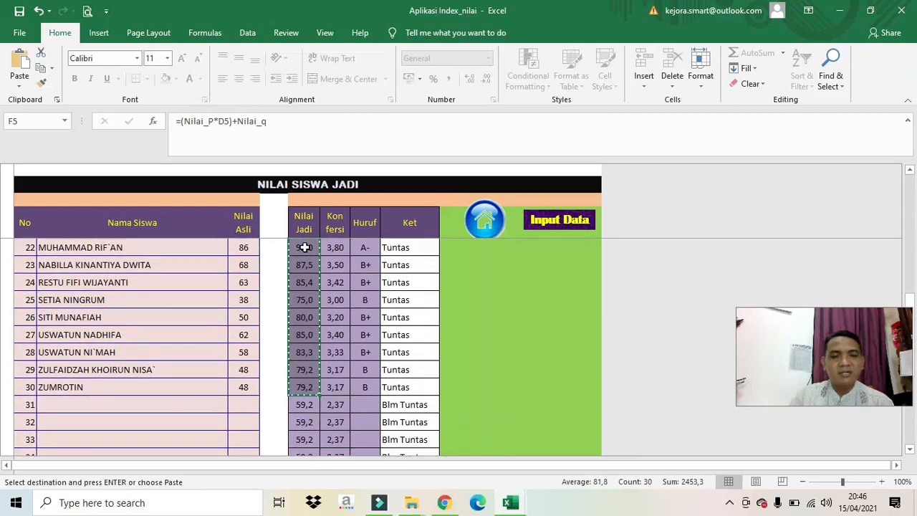
Paste the copied Nilai Jadi scores into the sesudah column of Book1 from D3, as values only
click(510, 502)
click(538, 465)
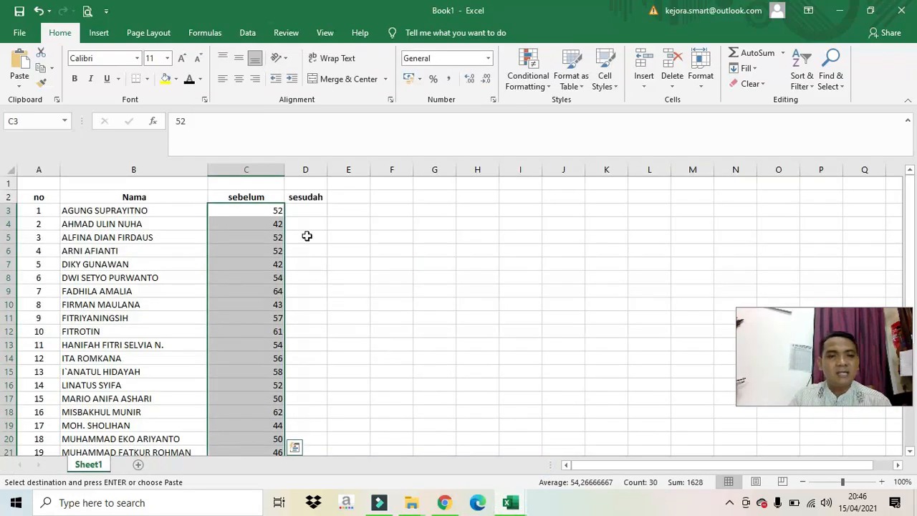
right_click(312, 208)
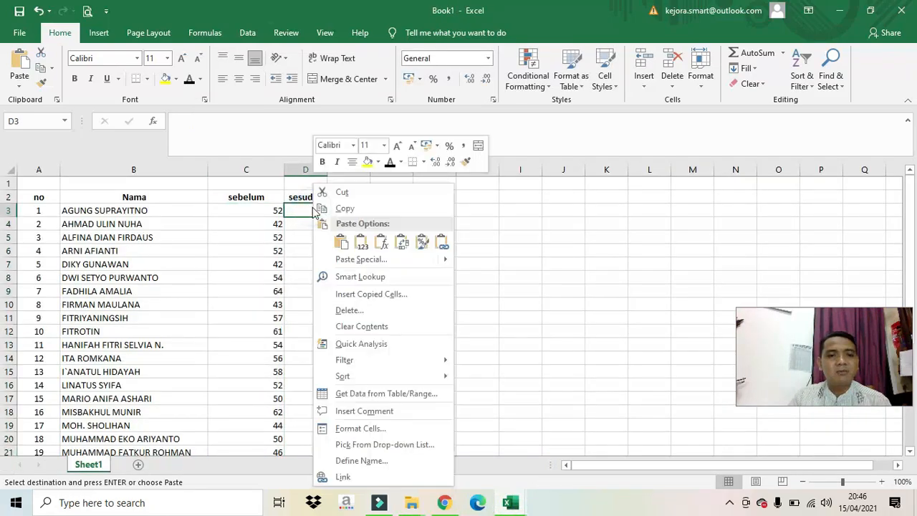
click(360, 242)
click(354, 448)
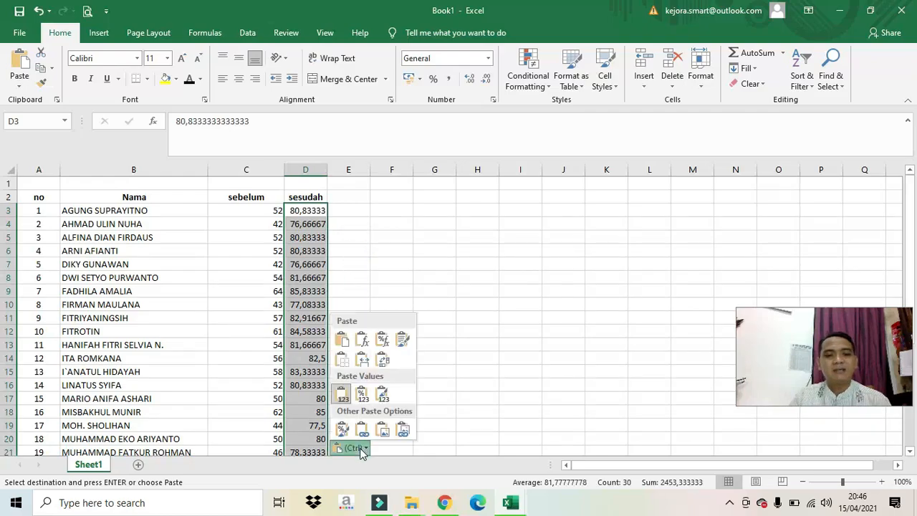
click(348, 394)
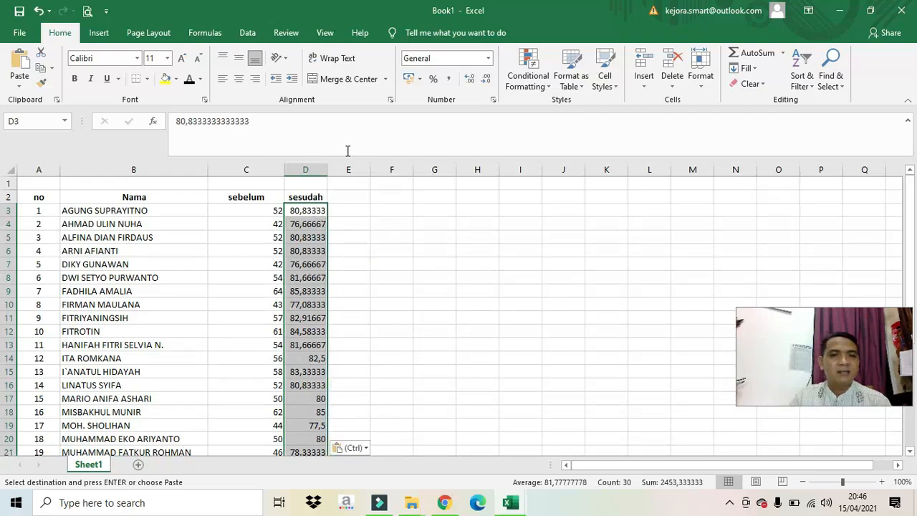
Reduce the sesudah scores in column D to whole numbers with no decimal places
click(486, 81)
click(485, 80)
click(485, 80)
click(486, 80)
click(486, 80)
click(435, 263)
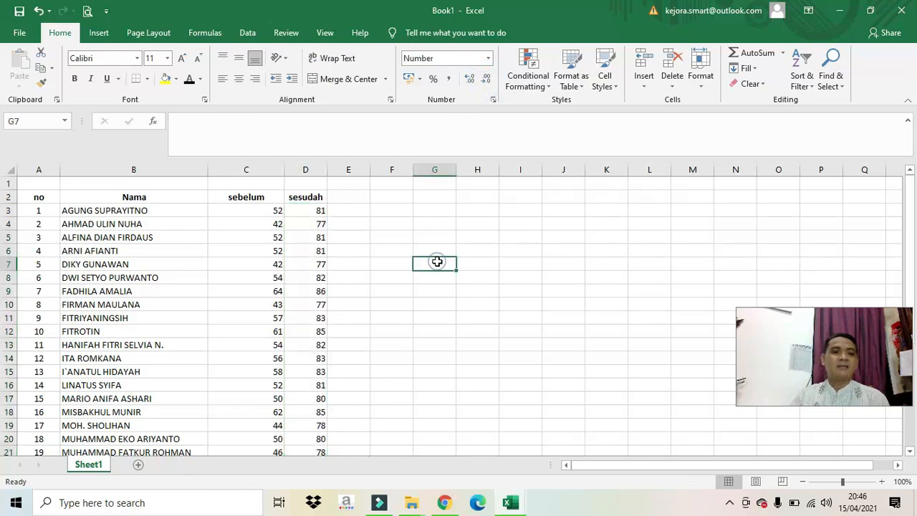
Apply all borders to the whole grade table, A2:D32
drag(50, 195, 321, 426)
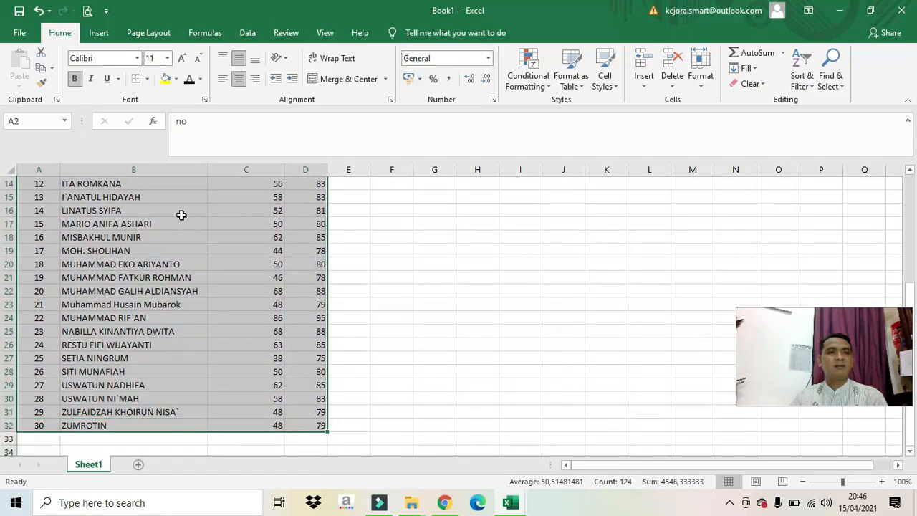
click(148, 79)
click(152, 195)
scroll(148, 199, up, 5)
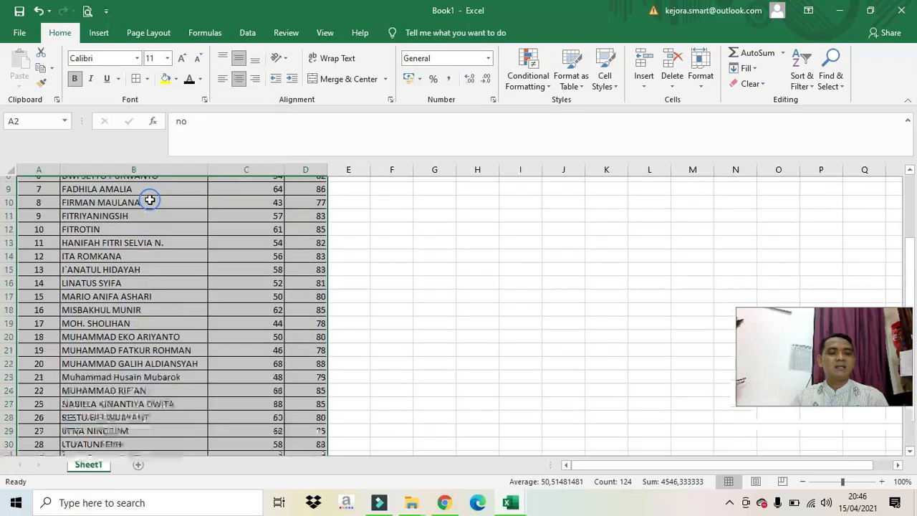
Centre columns C and D horizontally and middle-align them vertically
drag(252, 169, 322, 175)
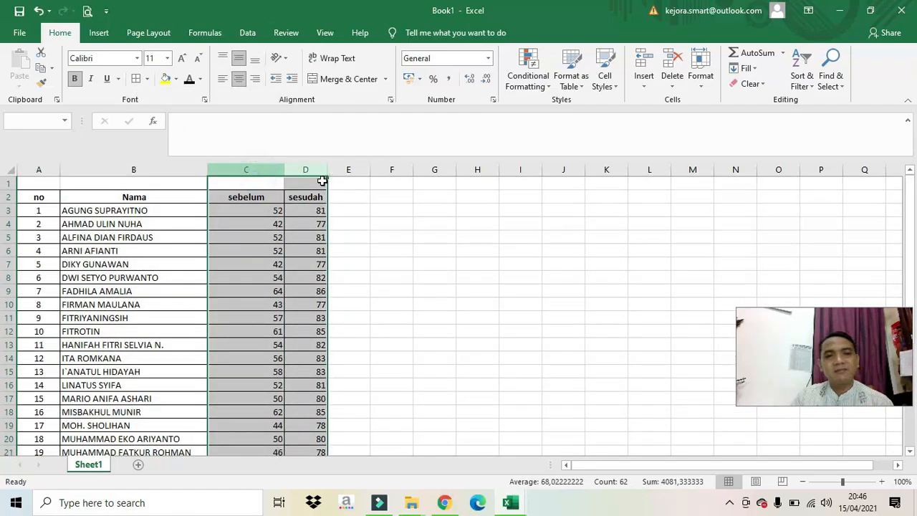
click(238, 79)
click(238, 57)
click(354, 306)
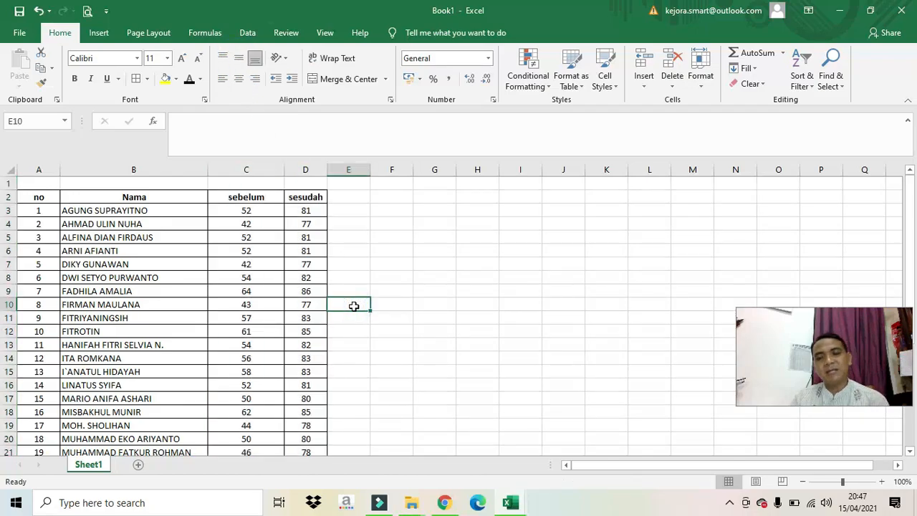
Change the header in A2 to No, and check the table down to its last row
click(41, 203)
text(No)
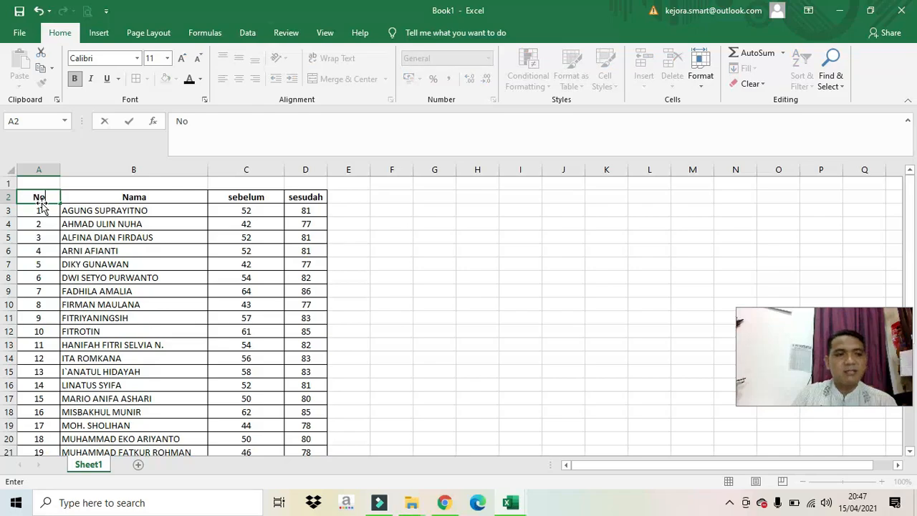
click(390, 287)
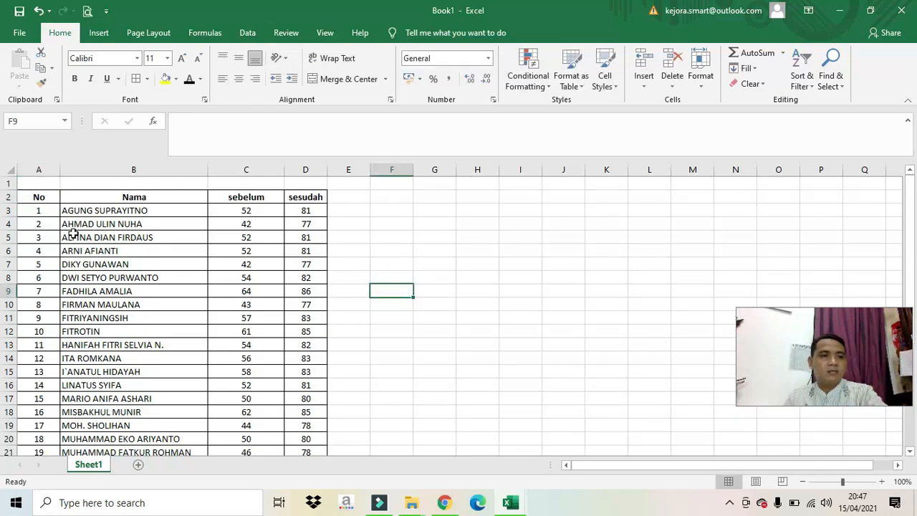
scroll(128, 264, down, 3)
click(385, 318)
scroll(348, 320, up, 3)
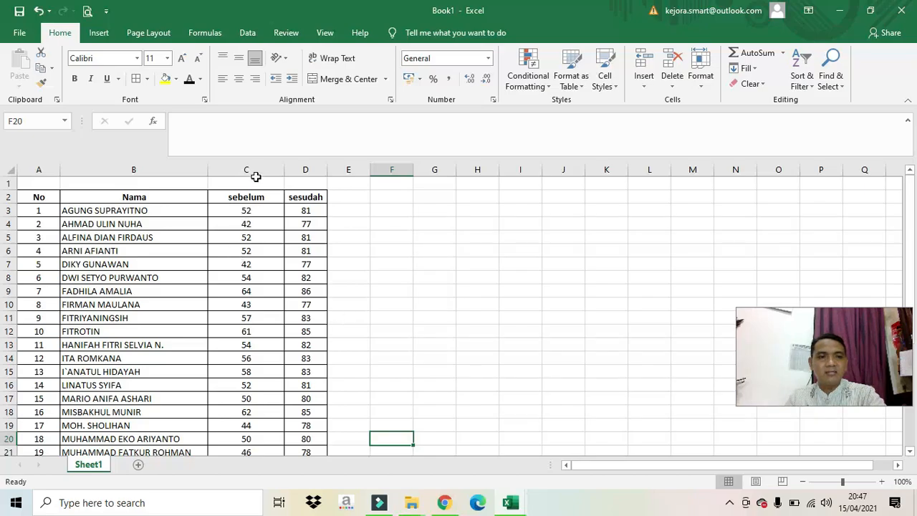
Fill the sebelum column, C2:C32, with yellow
drag(255, 192, 245, 427)
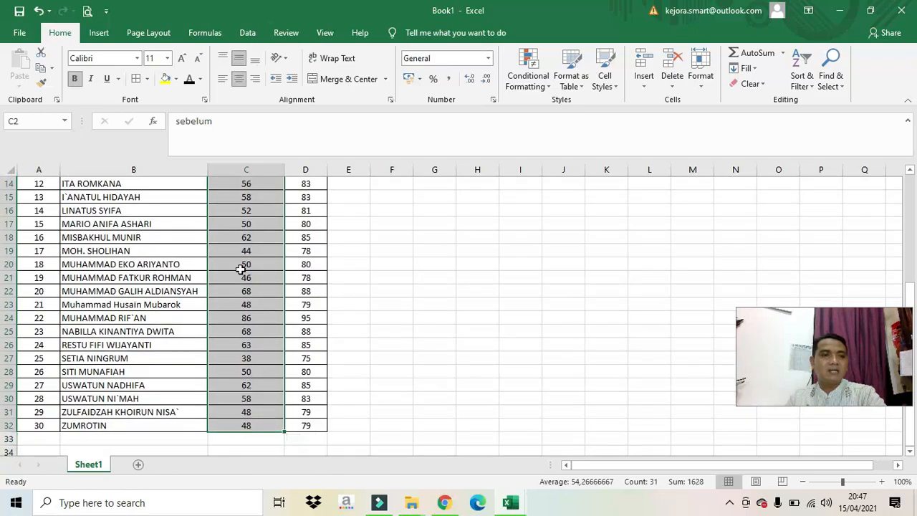
click(165, 78)
scroll(245, 226, up, 5)
Fill the sesudah column, D2:D32, with light green
drag(308, 197, 309, 420)
click(175, 79)
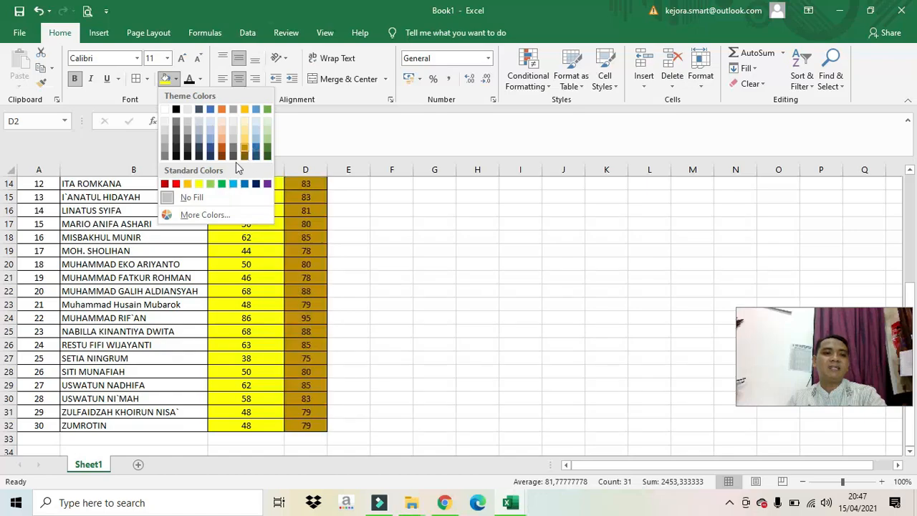
click(267, 131)
scroll(322, 236, up, 5)
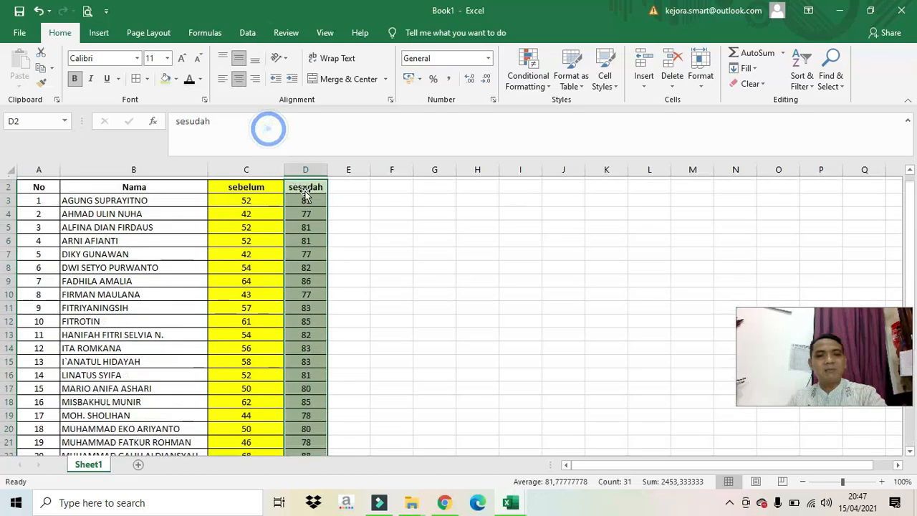
Widen the sesudah column D to give its header more room
click(345, 199)
drag(328, 170, 350, 170)
click(322, 268)
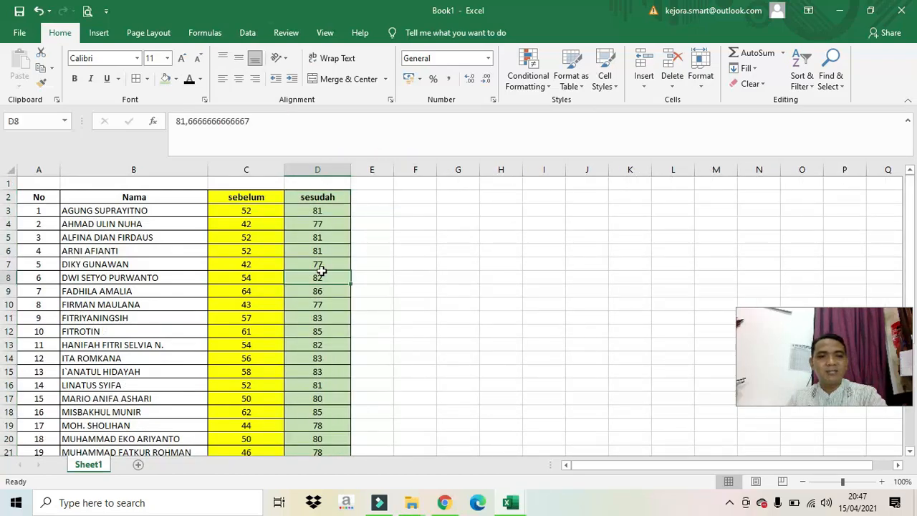
click(434, 339)
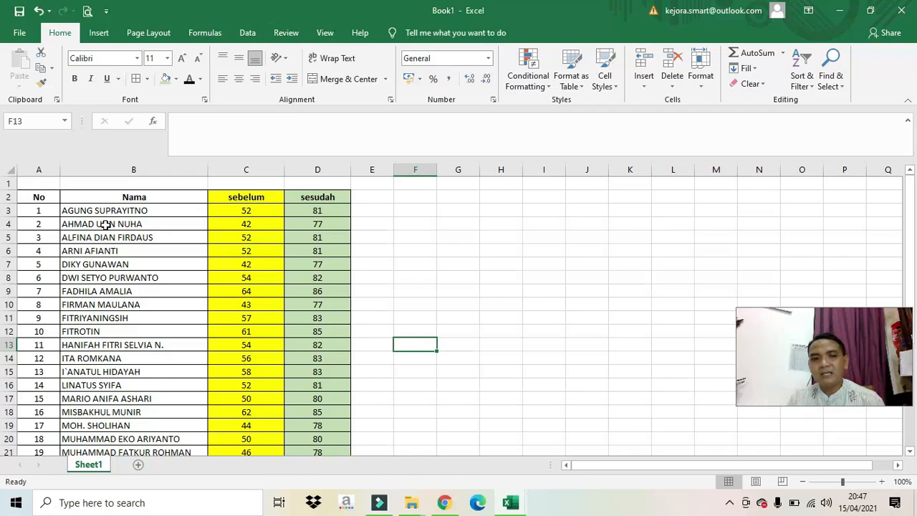
Compare the sebelum and sesudah scores of the first three students, and review both score columns down the table
click(242, 210)
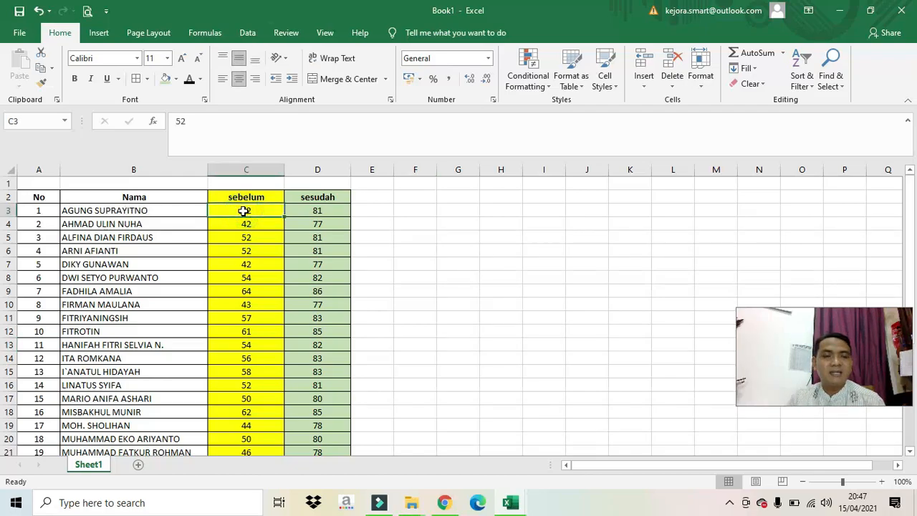
click(310, 209)
click(248, 210)
click(314, 212)
click(261, 227)
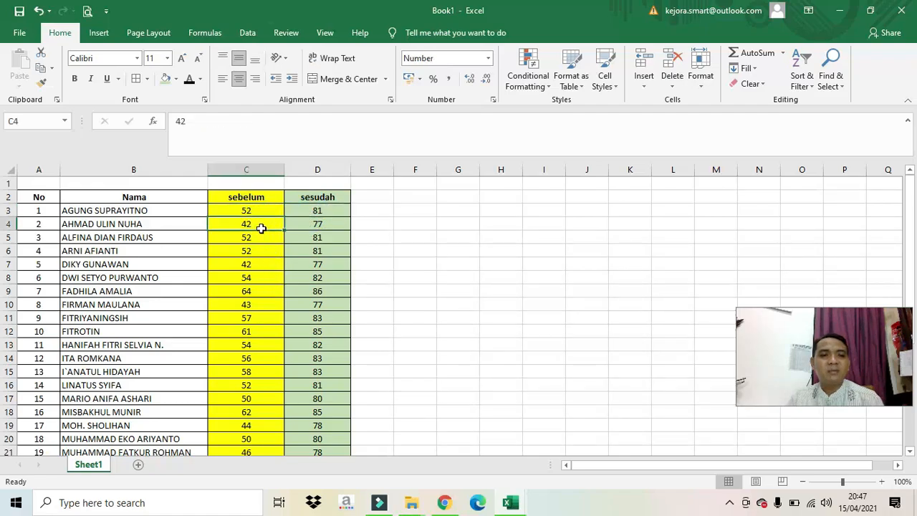
click(316, 227)
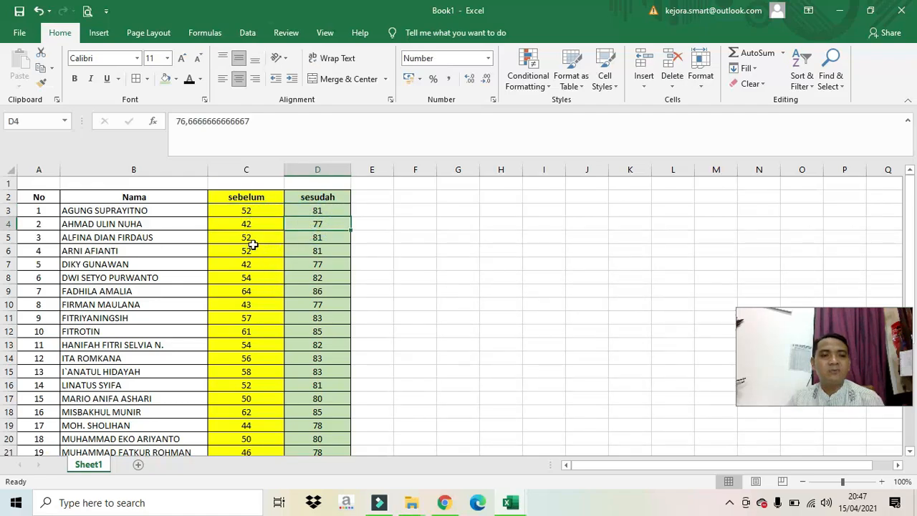
click(251, 239)
click(316, 239)
scroll(316, 239, down, 6)
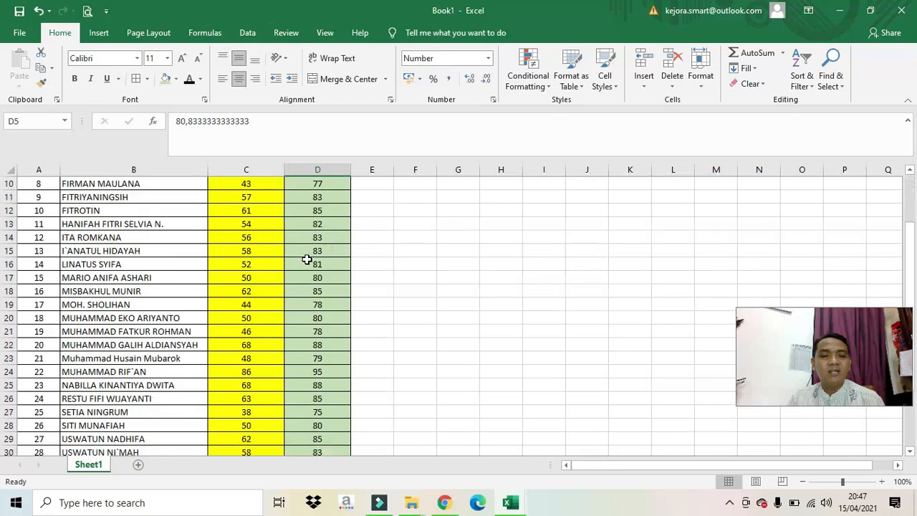
scroll(306, 287, up, 6)
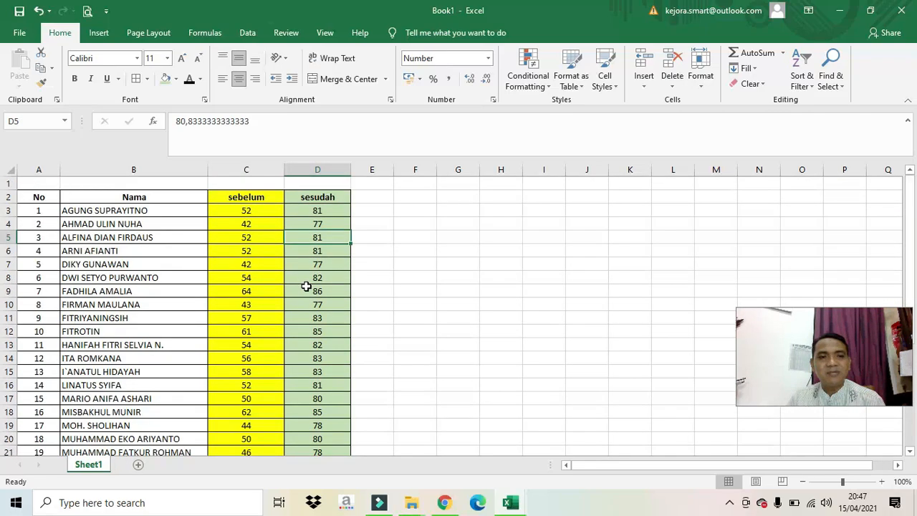
click(253, 169)
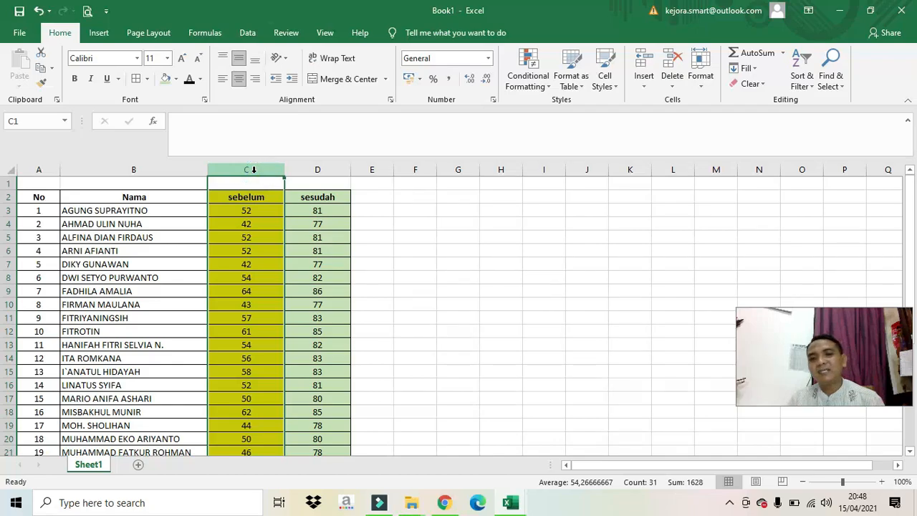
drag(254, 169, 317, 170)
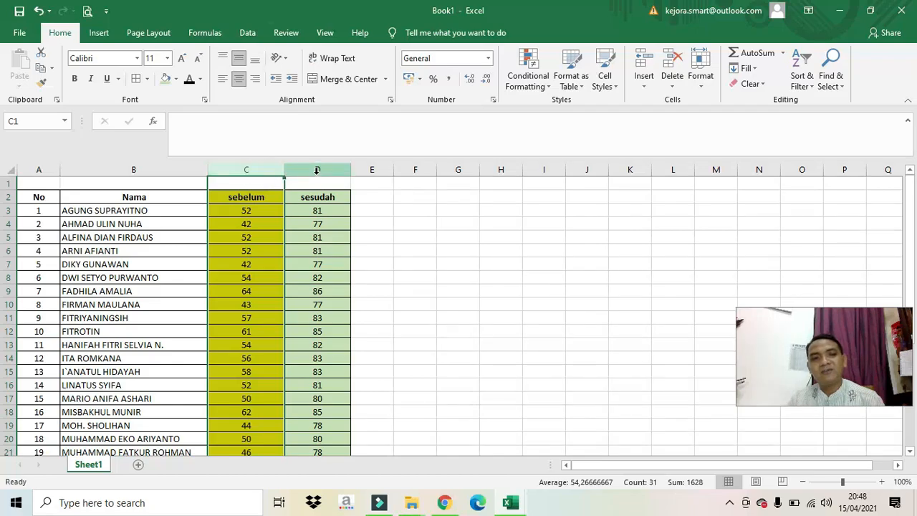
click(317, 170)
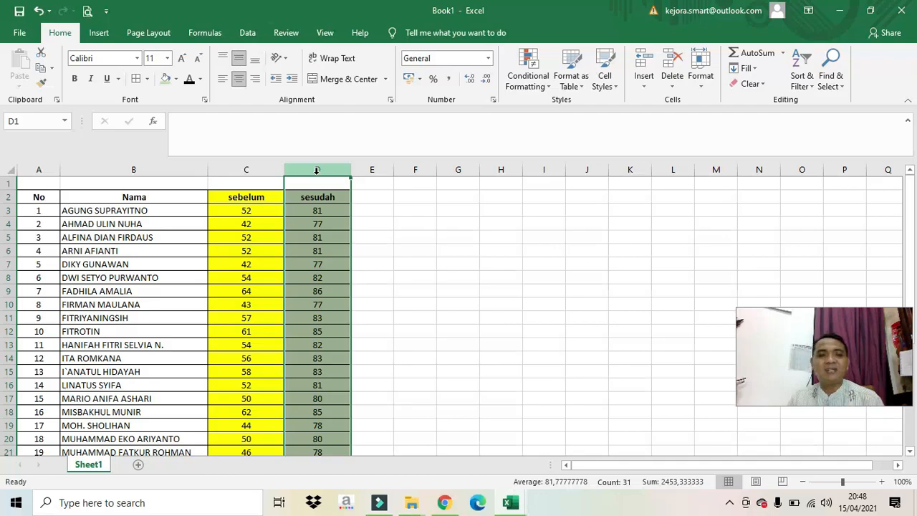
click(378, 275)
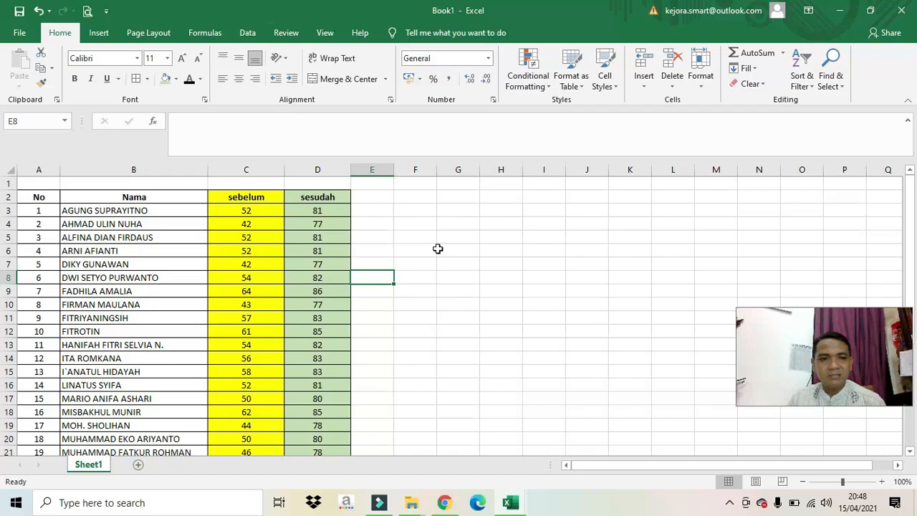
click(411, 335)
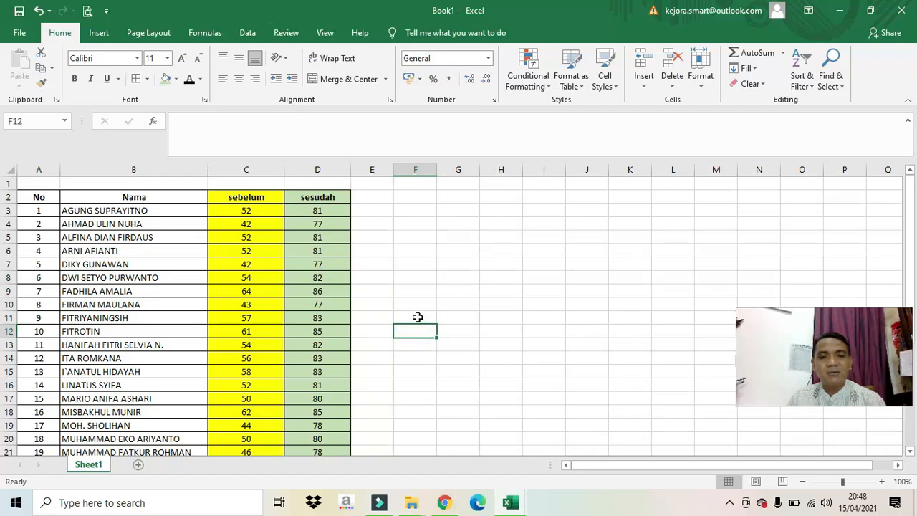
click(421, 285)
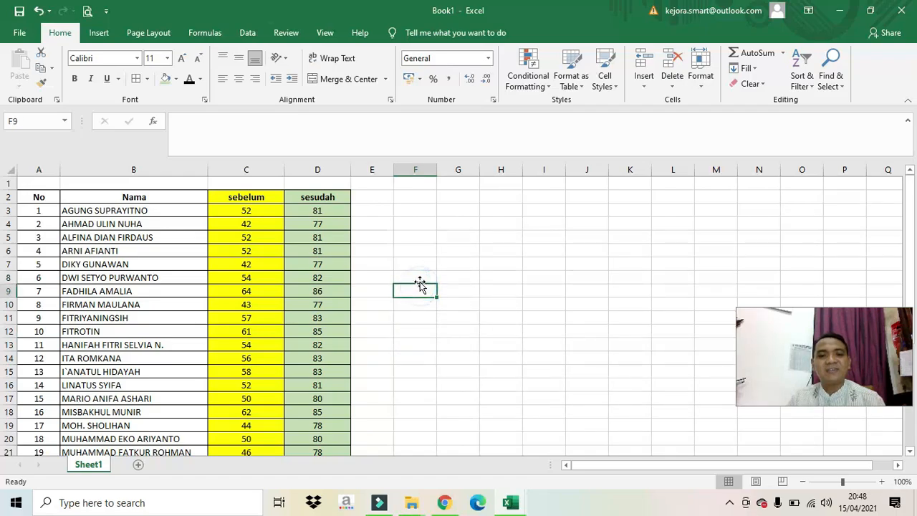
click(419, 280)
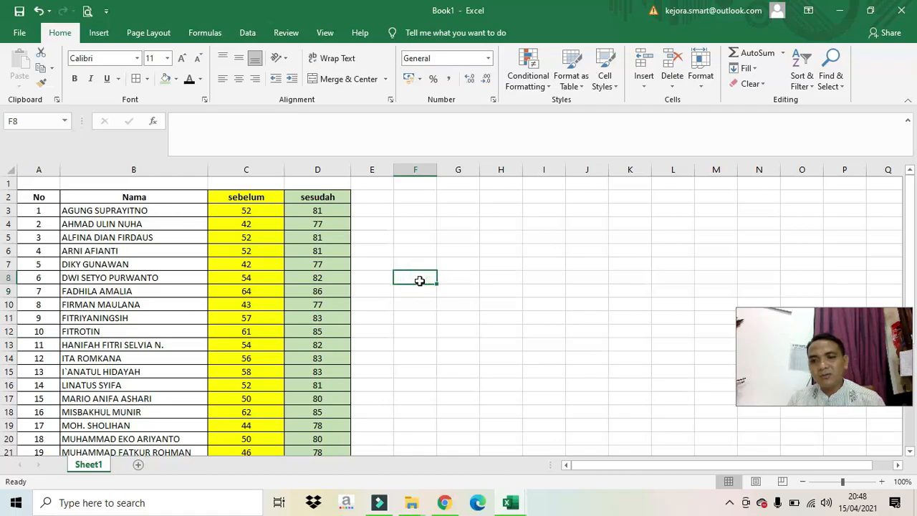
click(416, 265)
click(415, 250)
click(416, 237)
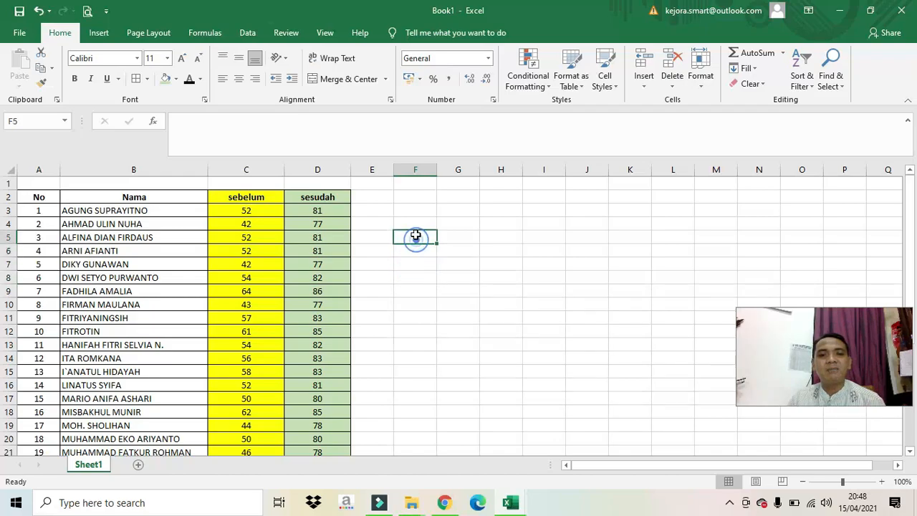
click(413, 223)
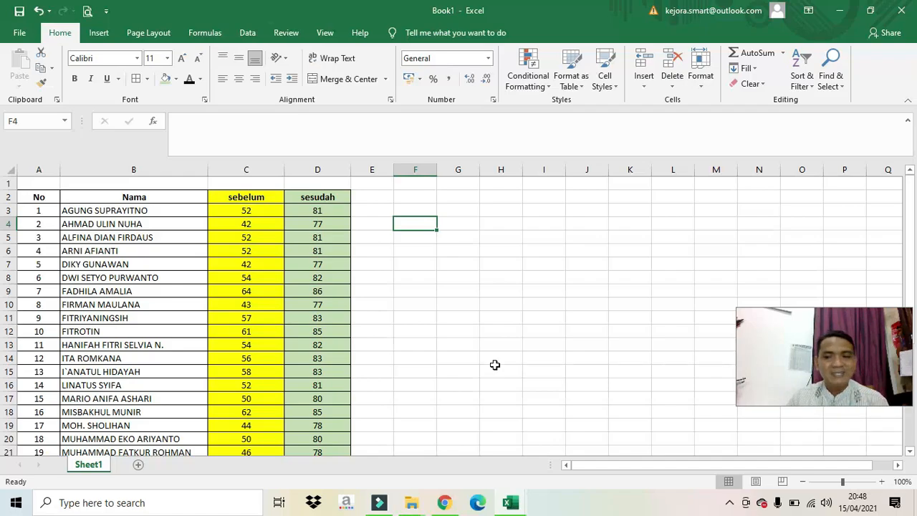
scroll(494, 364, down, 3)
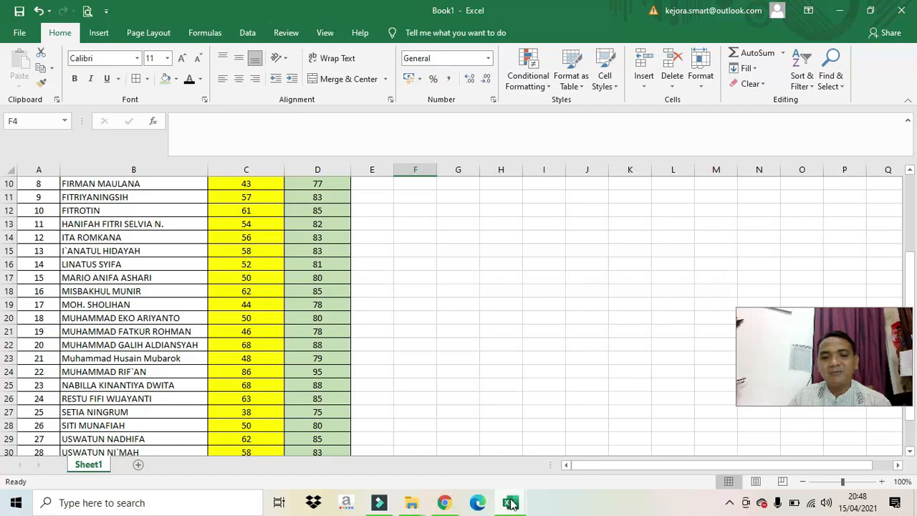
Switch to the Aplikasi Index_nilai workbook and view the beginning of the NILAI SISWA JADI list of converted student scores
mouse_move(510, 502)
click(454, 466)
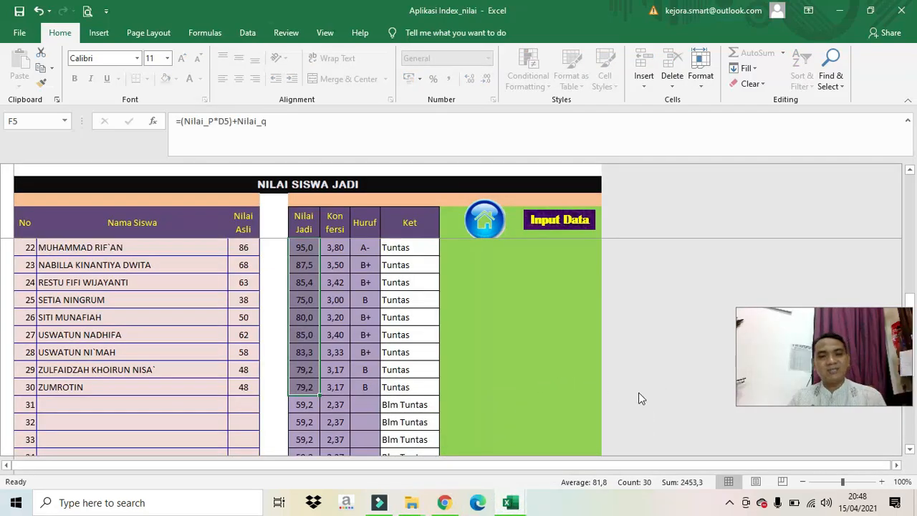
scroll(540, 362, up, 7)
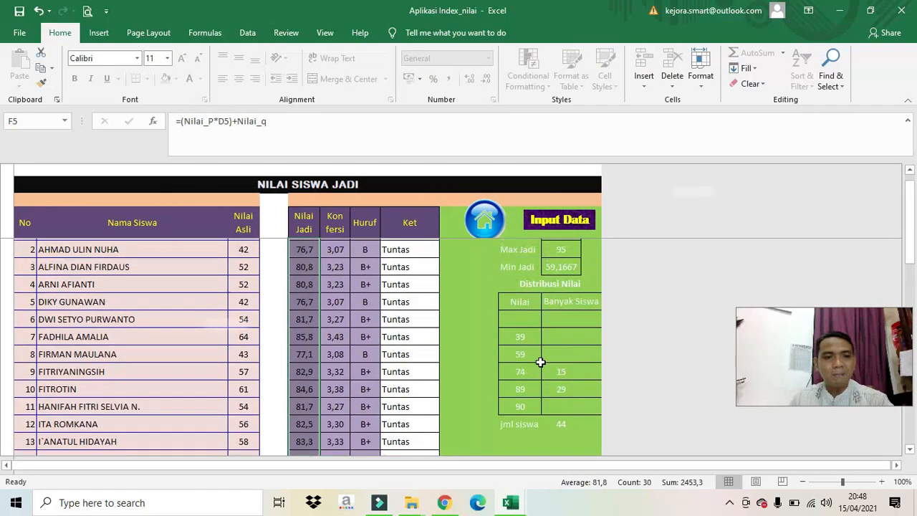
click(640, 327)
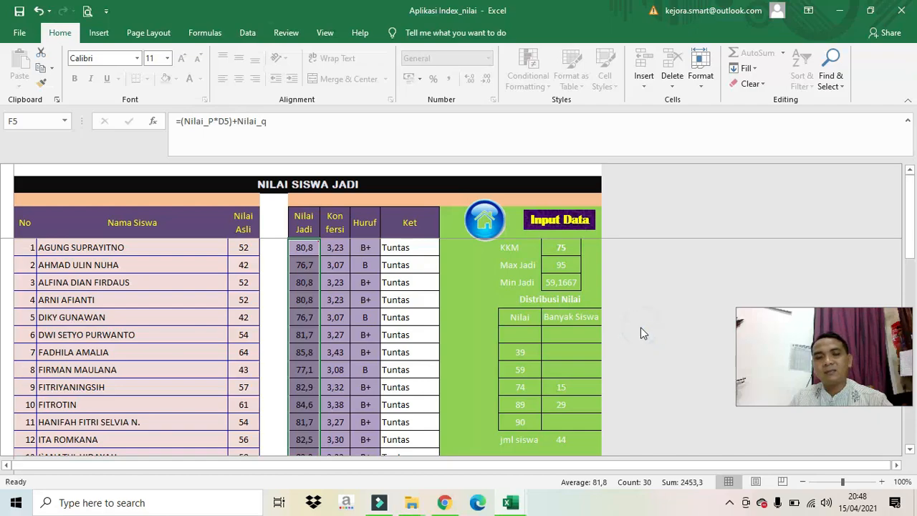